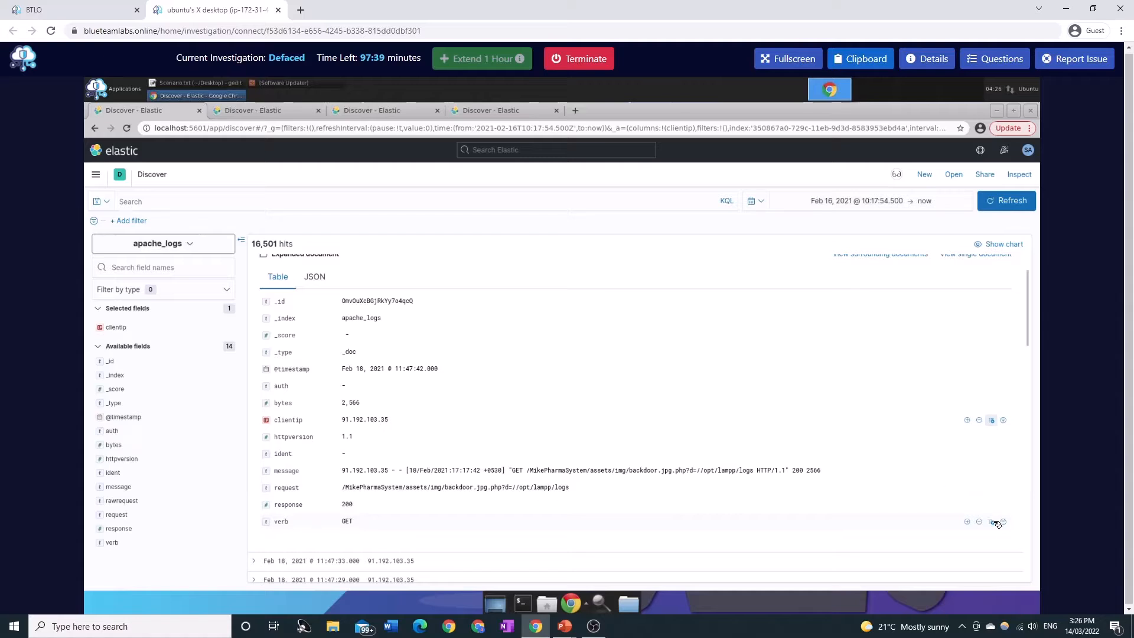
Add the verb, response and request fields as columns in the document table.
left_click(993, 522)
left_click(993, 505)
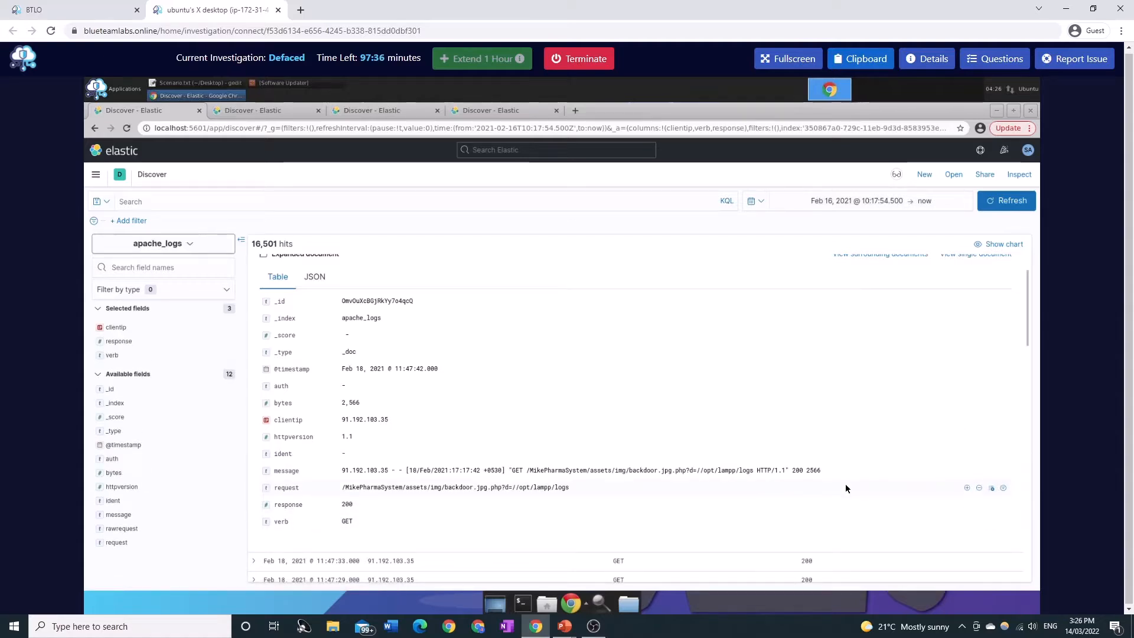
left_click(992, 488)
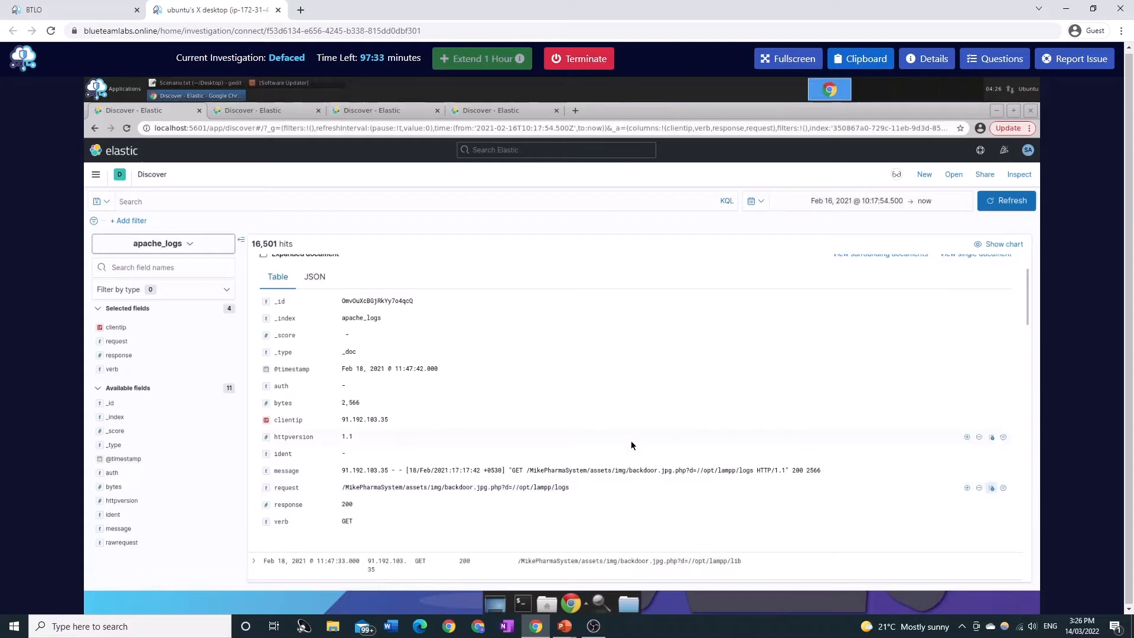
Collapse the expanded document and review the request entries in the event list.
scroll(414, 366, "up", 1)
left_click(254, 280)
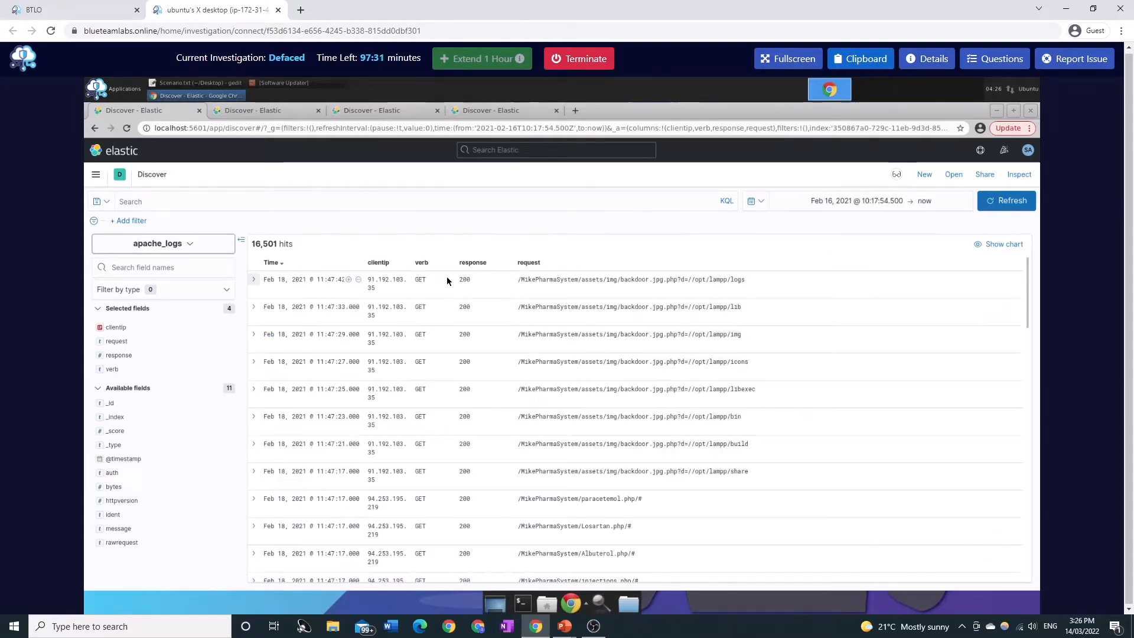
triple_click(616, 282)
left_click(604, 292)
scroll(599, 417, "down", 3)
scroll(627, 422, "up", 3)
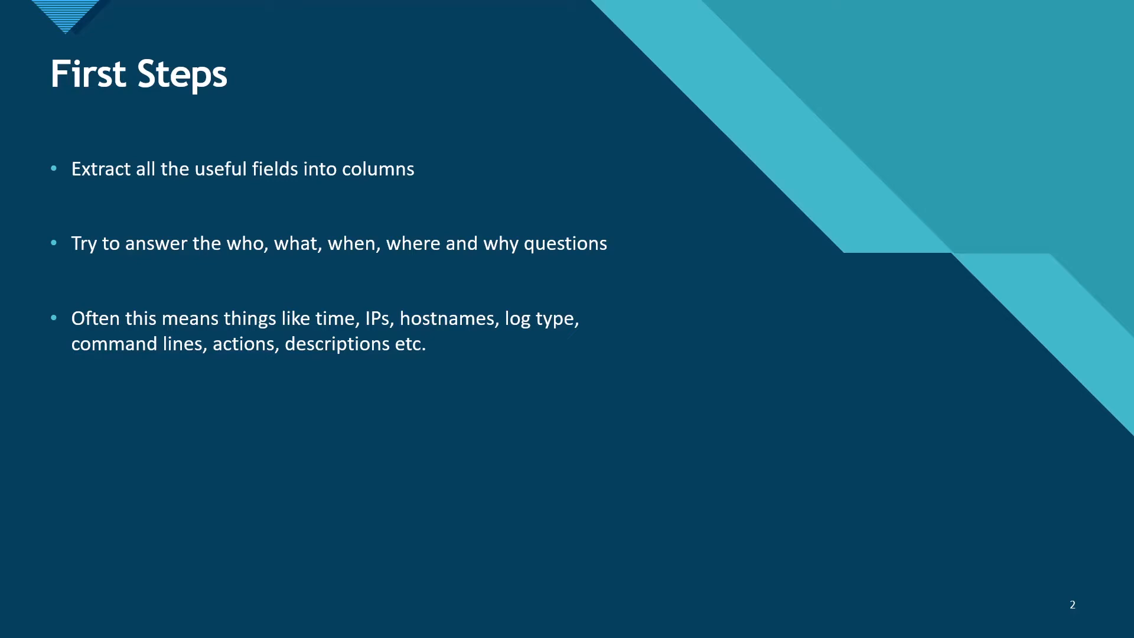
key("Right")
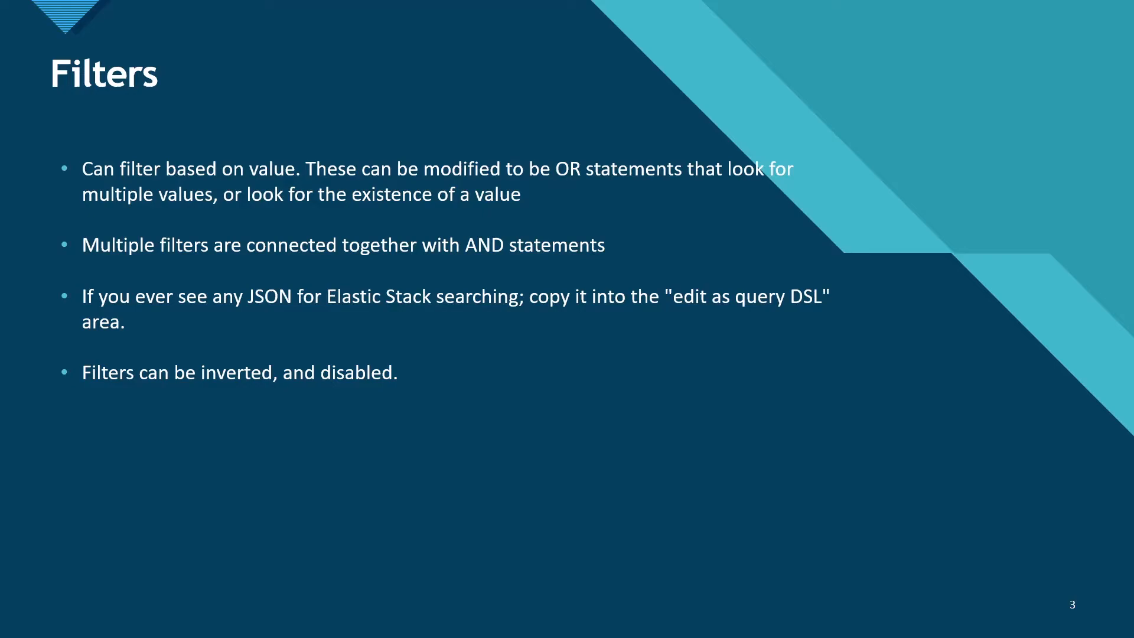
key("alt+Tab")
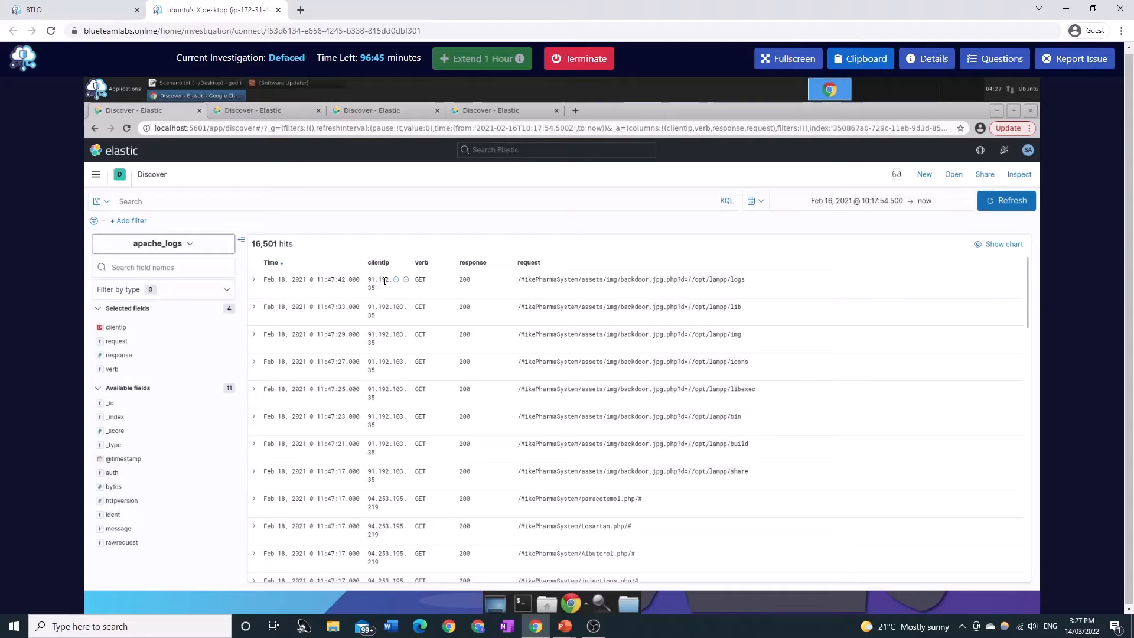
left_click(396, 279)
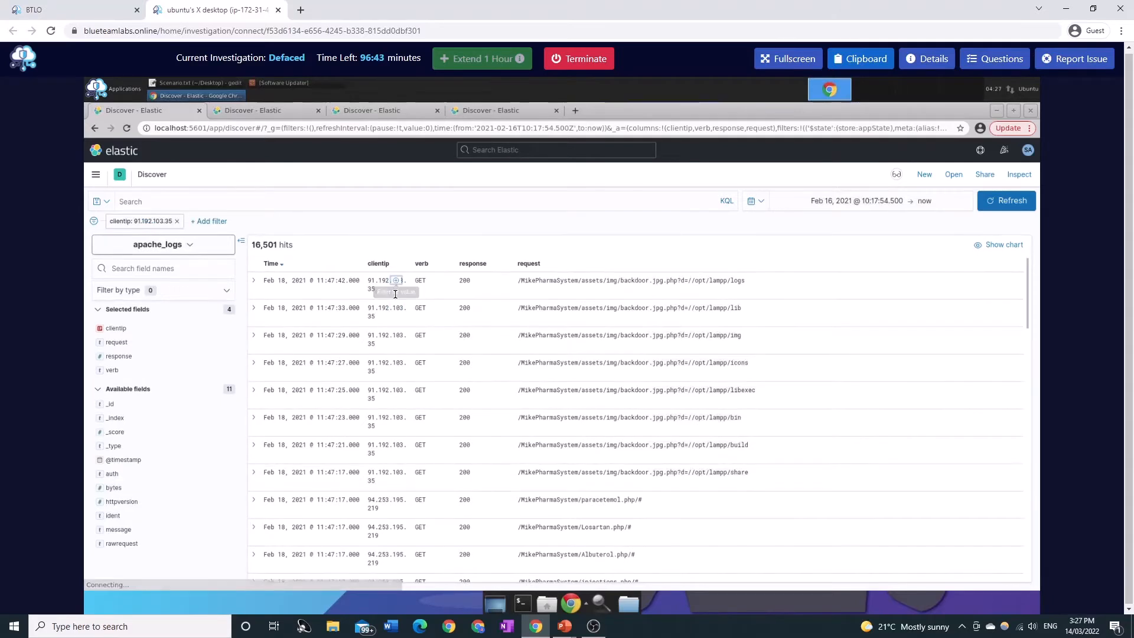
left_click(129, 357)
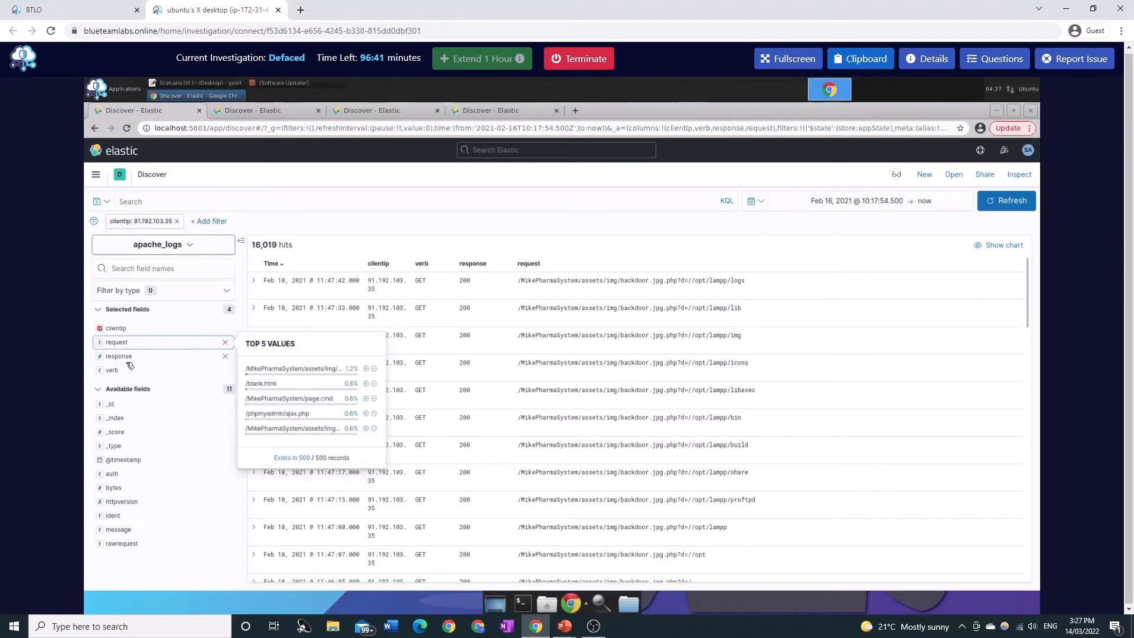
left_click(121, 371)
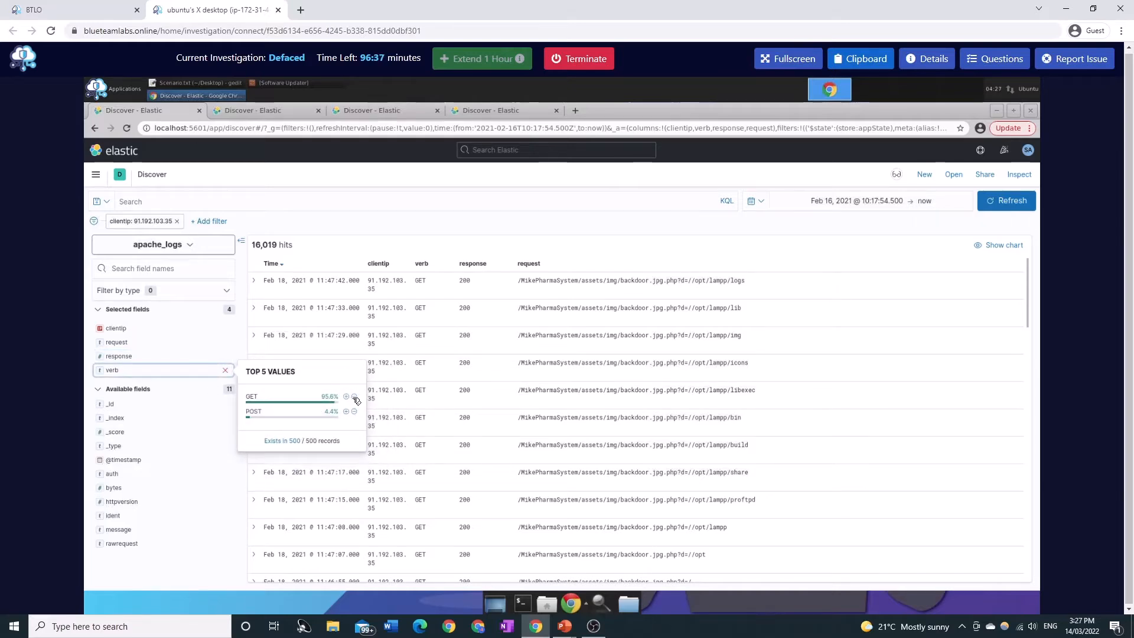
left_click(354, 397)
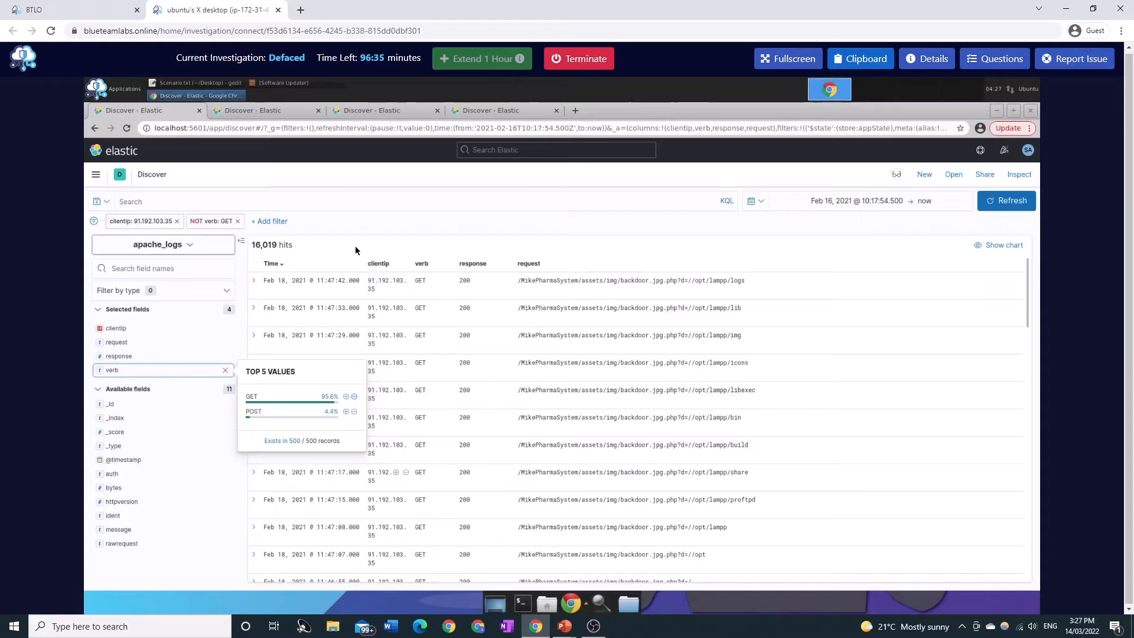
Expand the first event and add a filter requiring the ident field to exist.
left_click(253, 281)
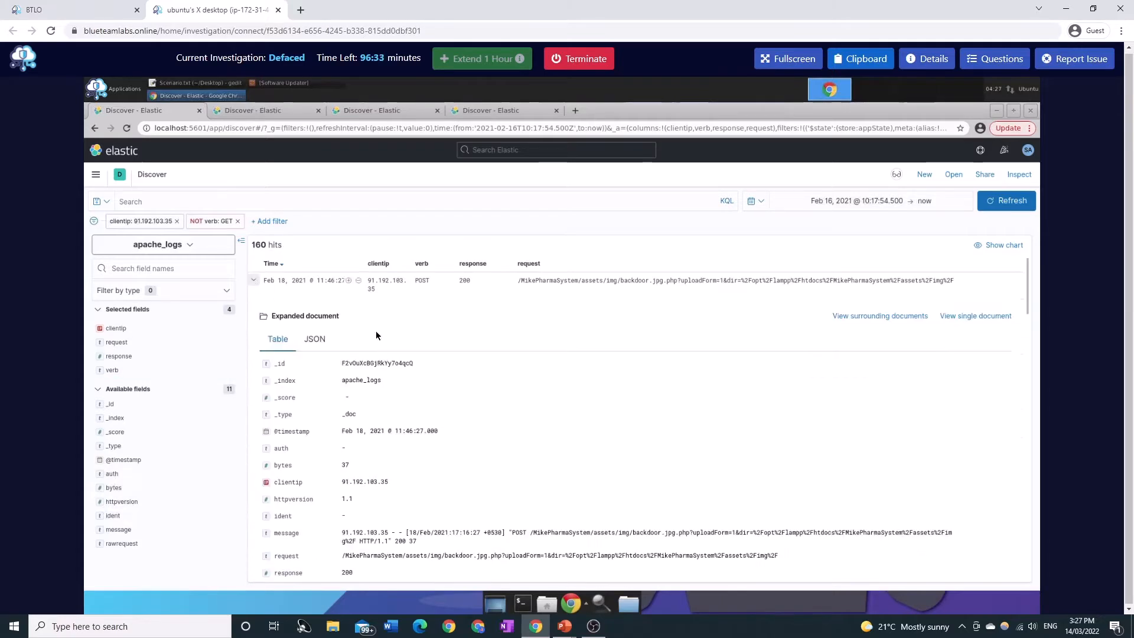
scroll(499, 392, "down", 1)
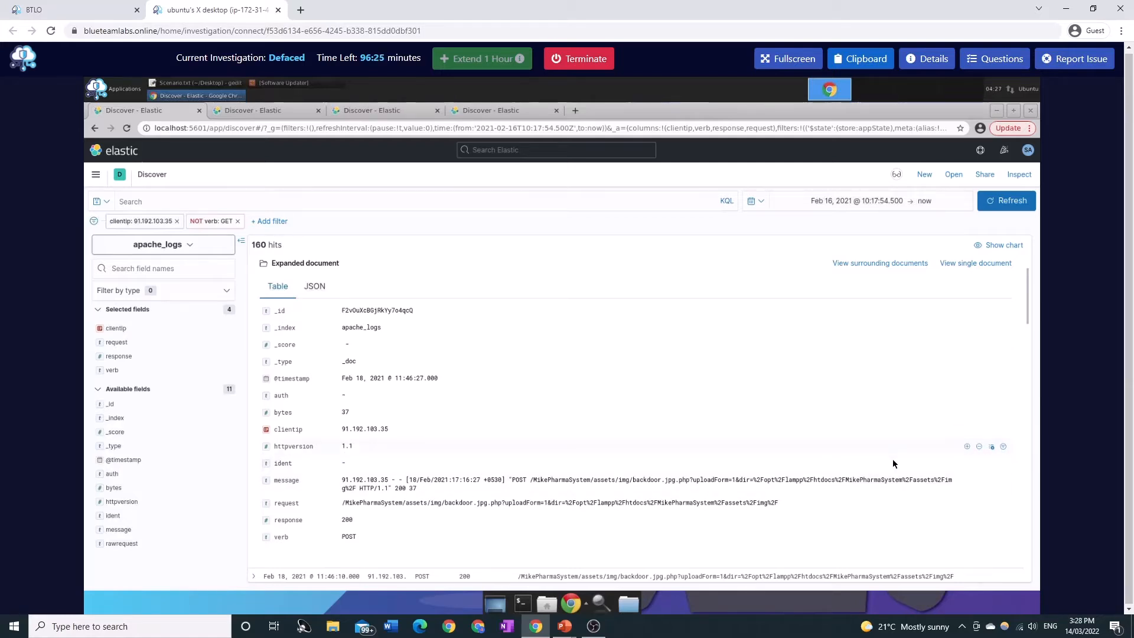
left_click(1003, 463)
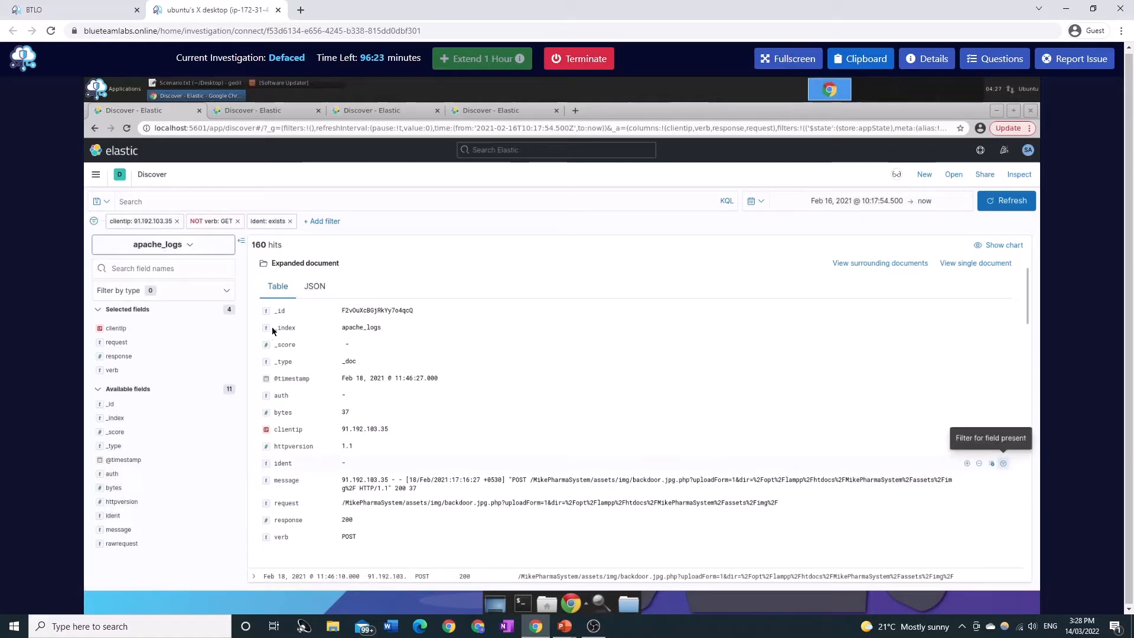
Inspect the ident field value in the first POST event's expanded document.
scroll(271, 327, "up", 2)
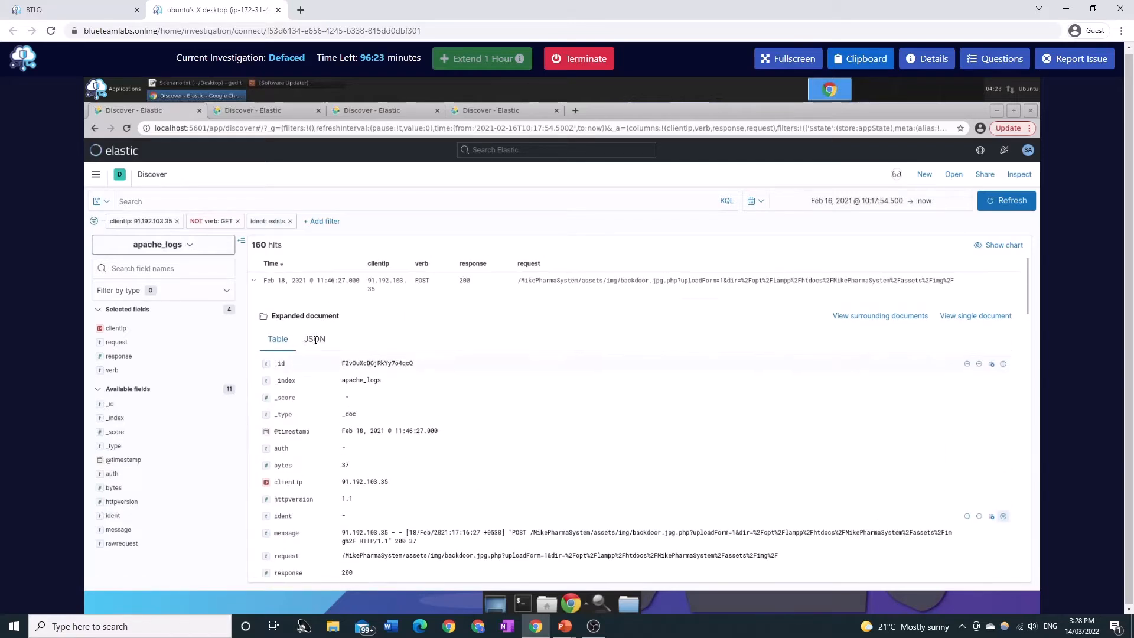
left_click(259, 282)
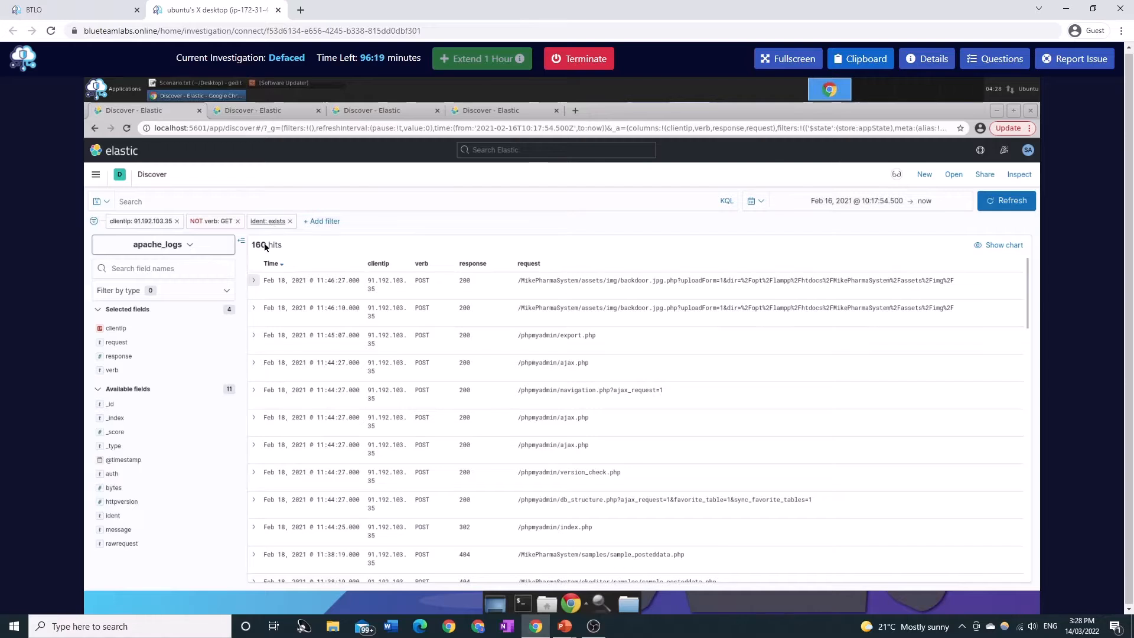
left_click(254, 281)
scroll(355, 414, "down", 1)
left_click_drag(342, 464, 359, 467)
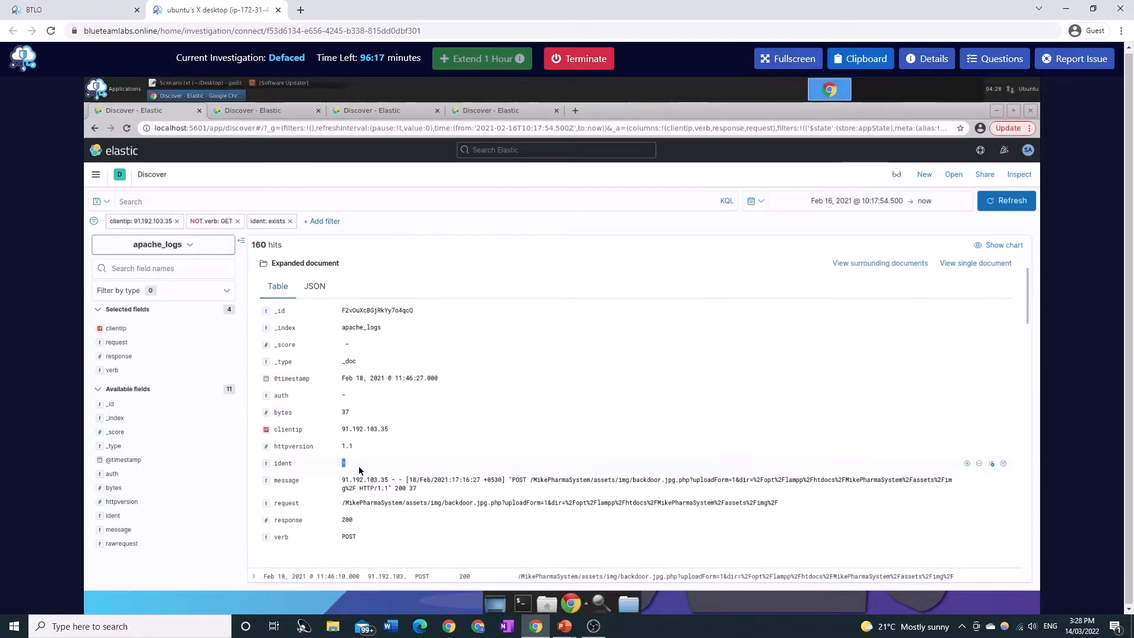
scroll(395, 452, "up", 2)
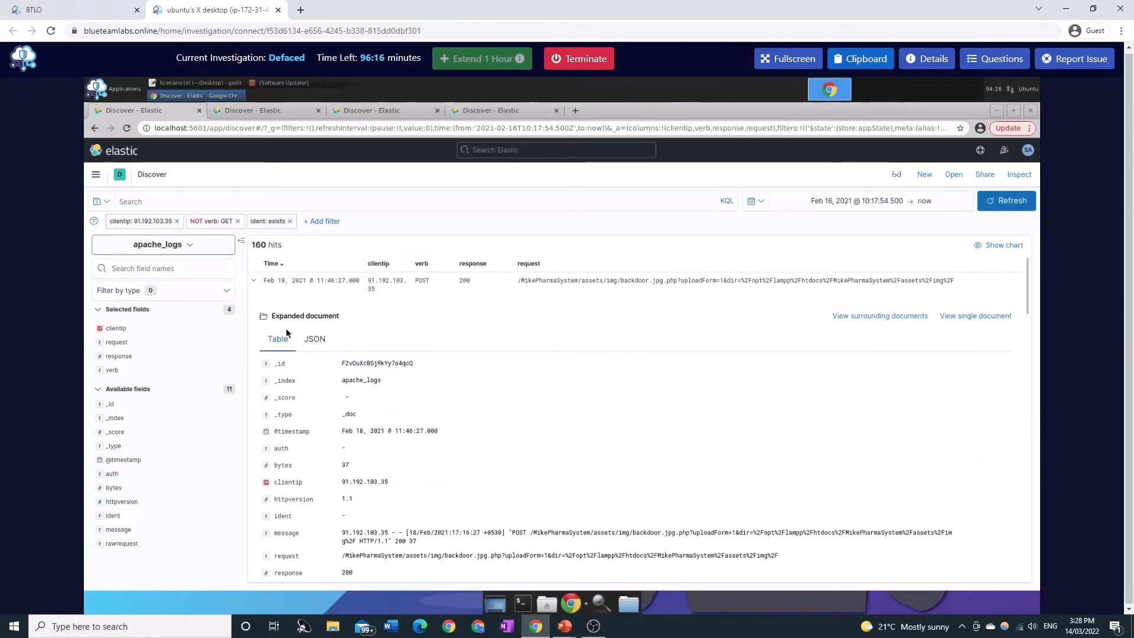
left_click(261, 283)
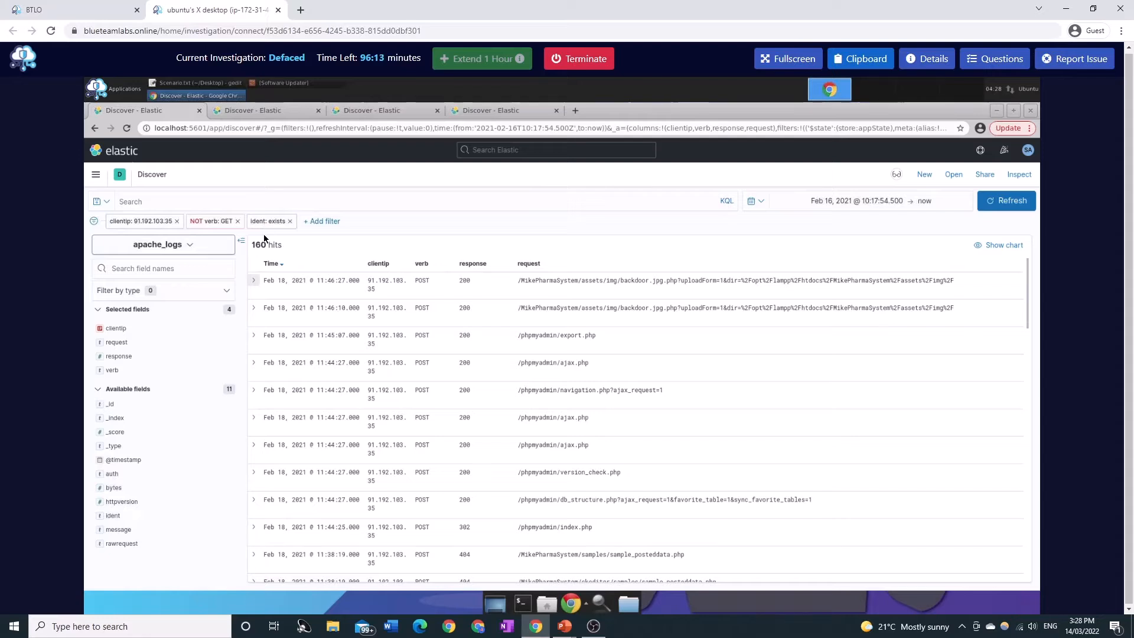
Open the clientip filter for editing, view it as Query DSL, and cancel without saving.
left_click(145, 222)
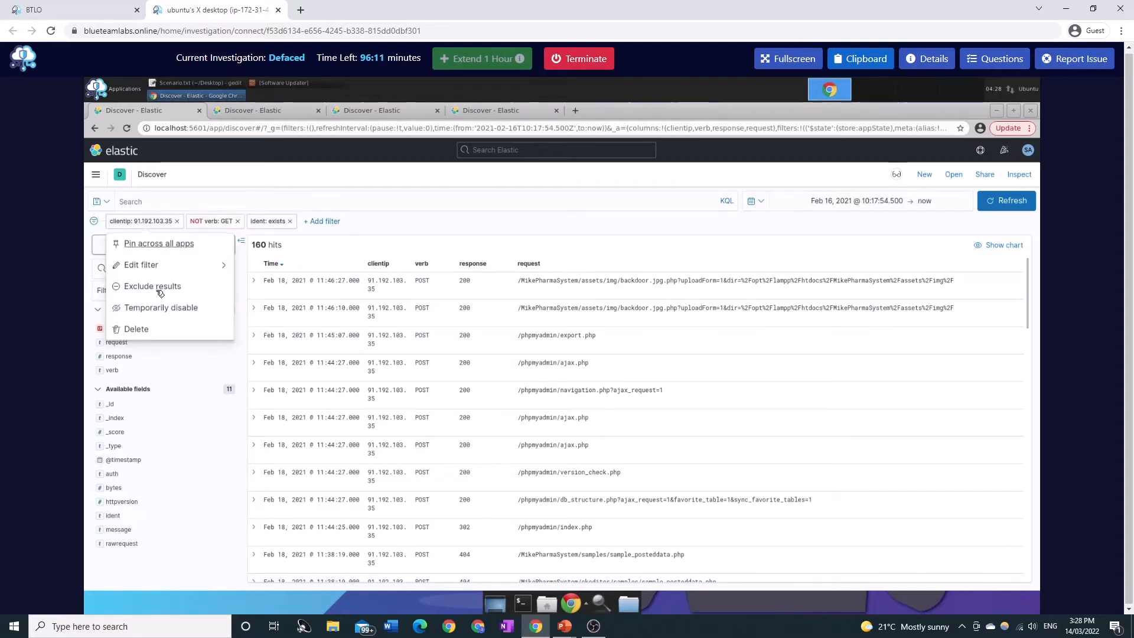
left_click(166, 273)
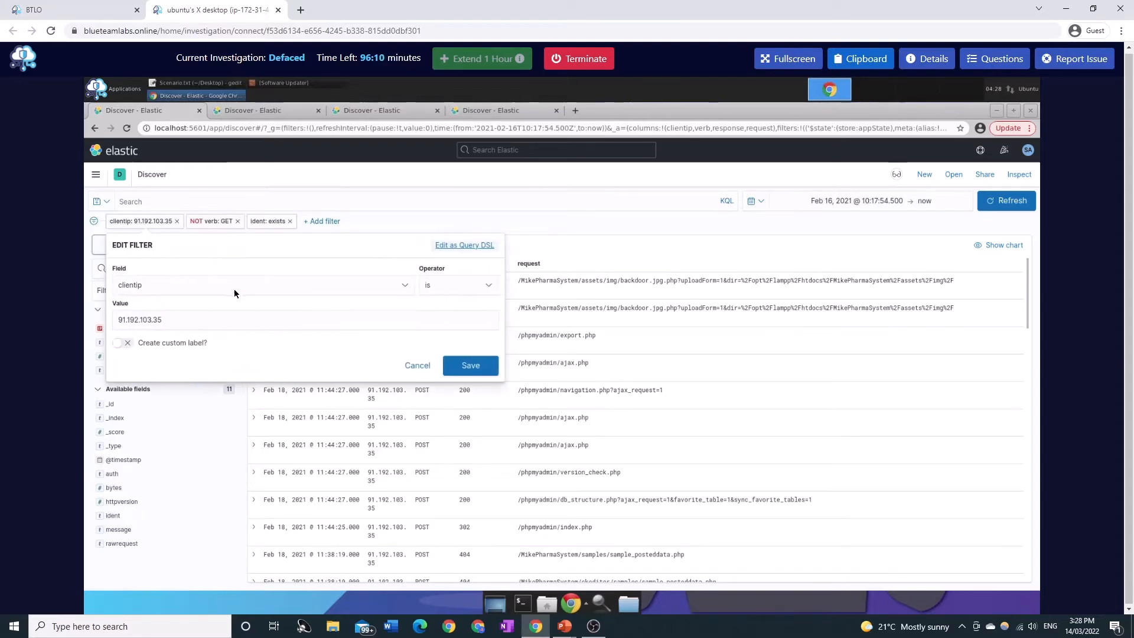
left_click(472, 285)
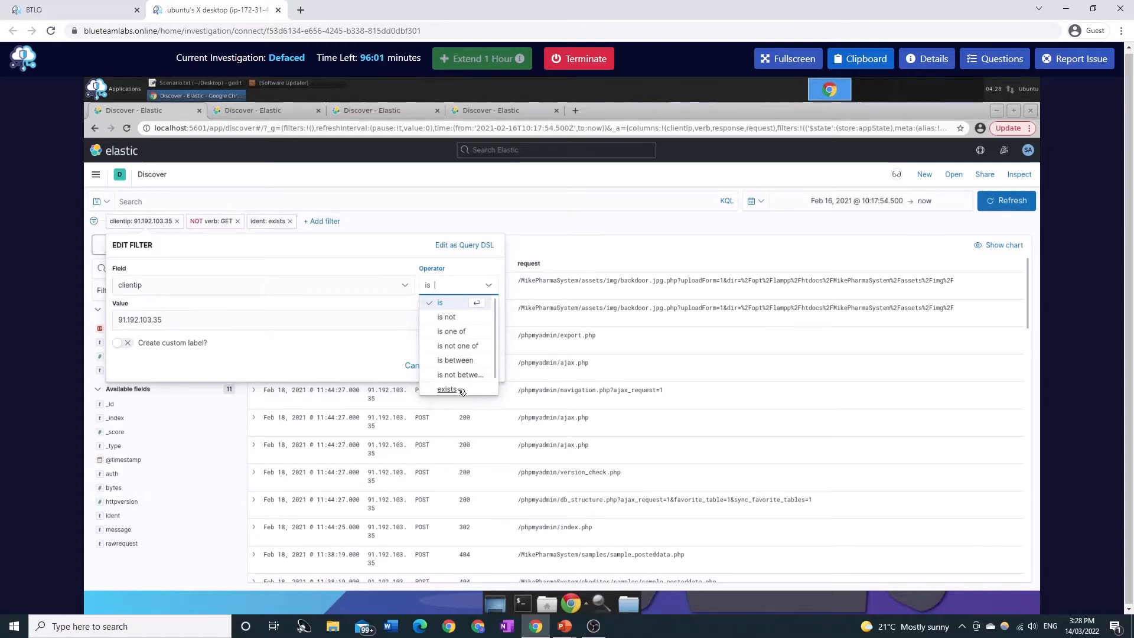
left_click(461, 246)
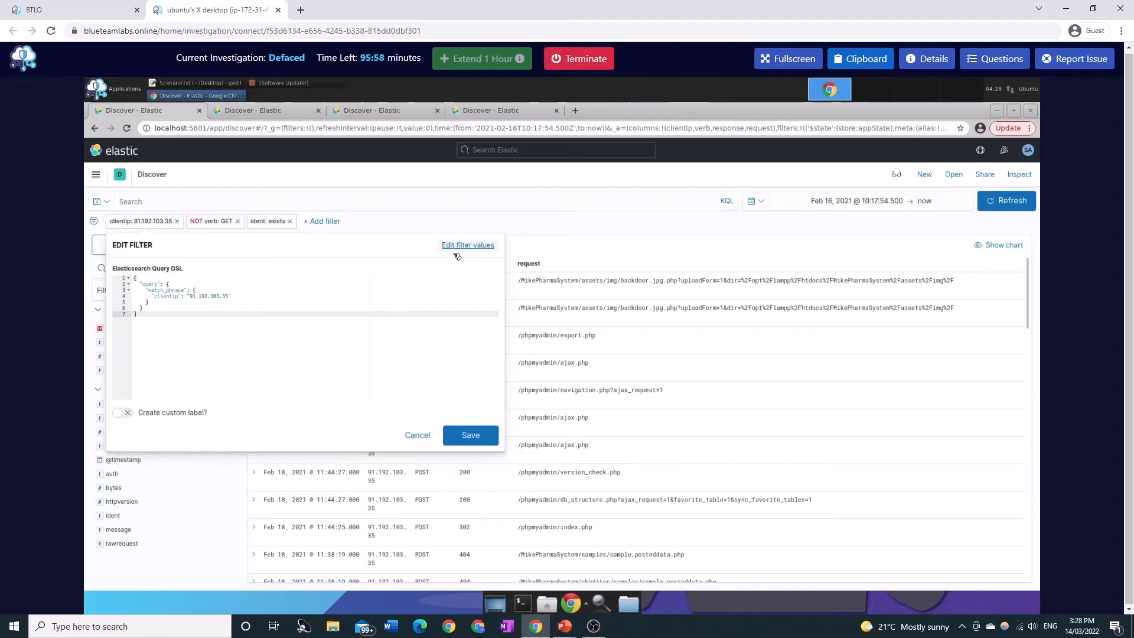
left_click_drag(192, 314, 127, 280)
left_click(241, 342)
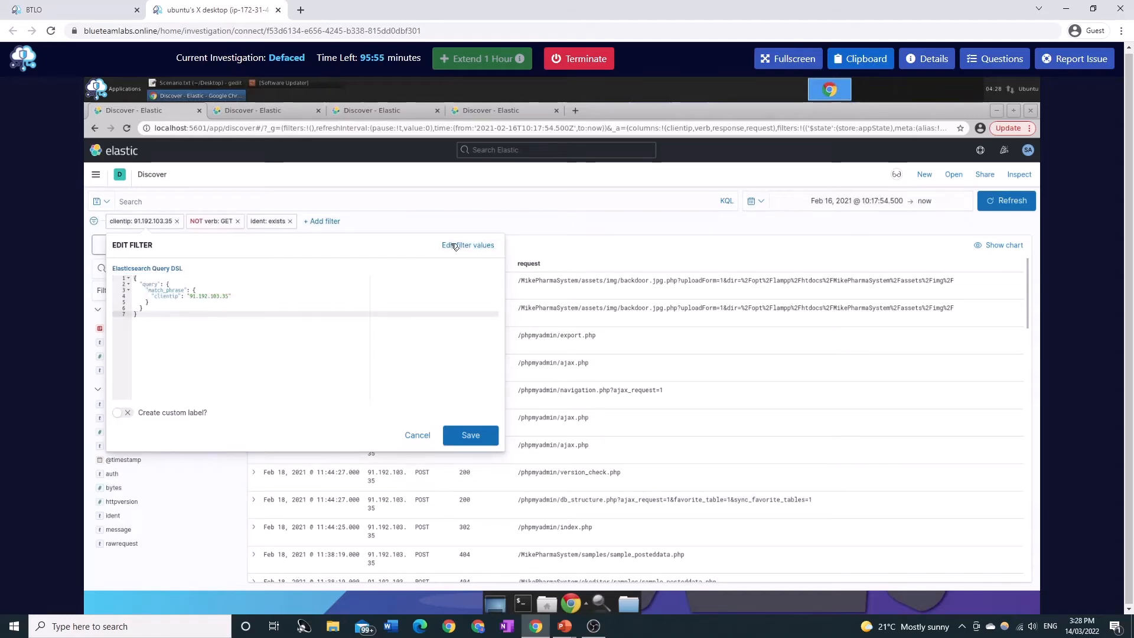
left_click(426, 438)
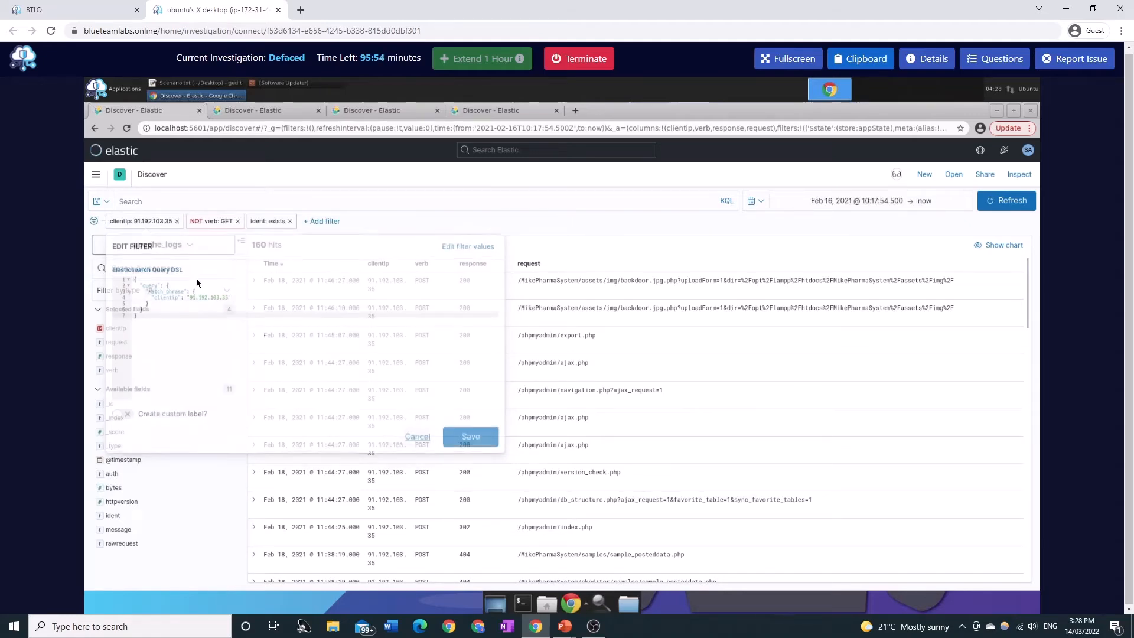
Switch the verb filter to include GET results, then back to excluding them.
left_click(134, 221)
left_click(211, 221)
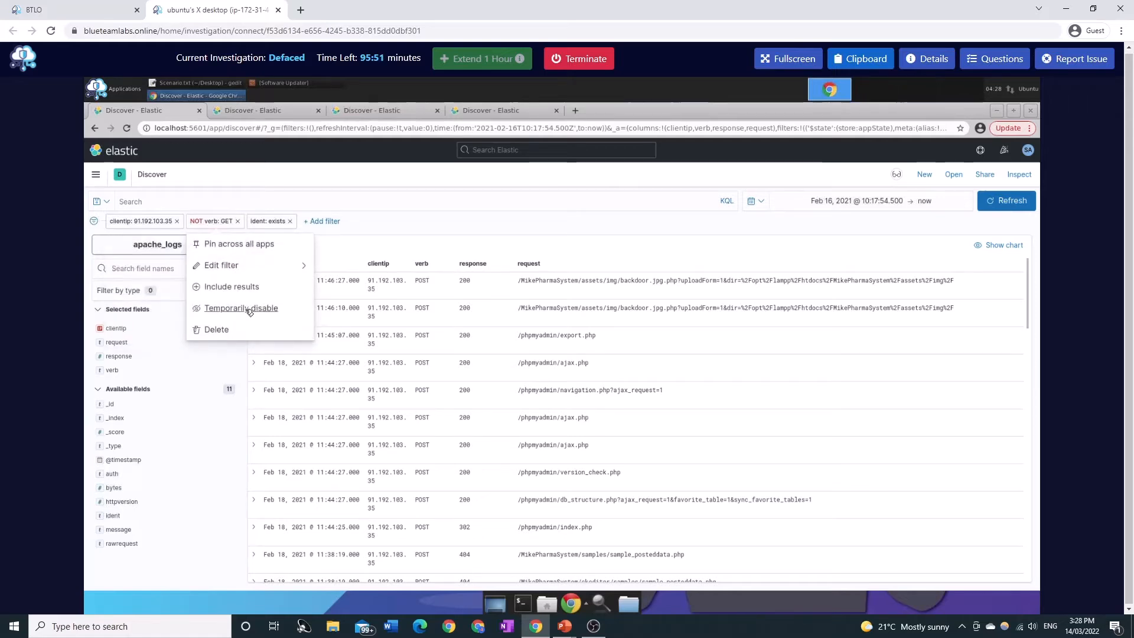
left_click(234, 288)
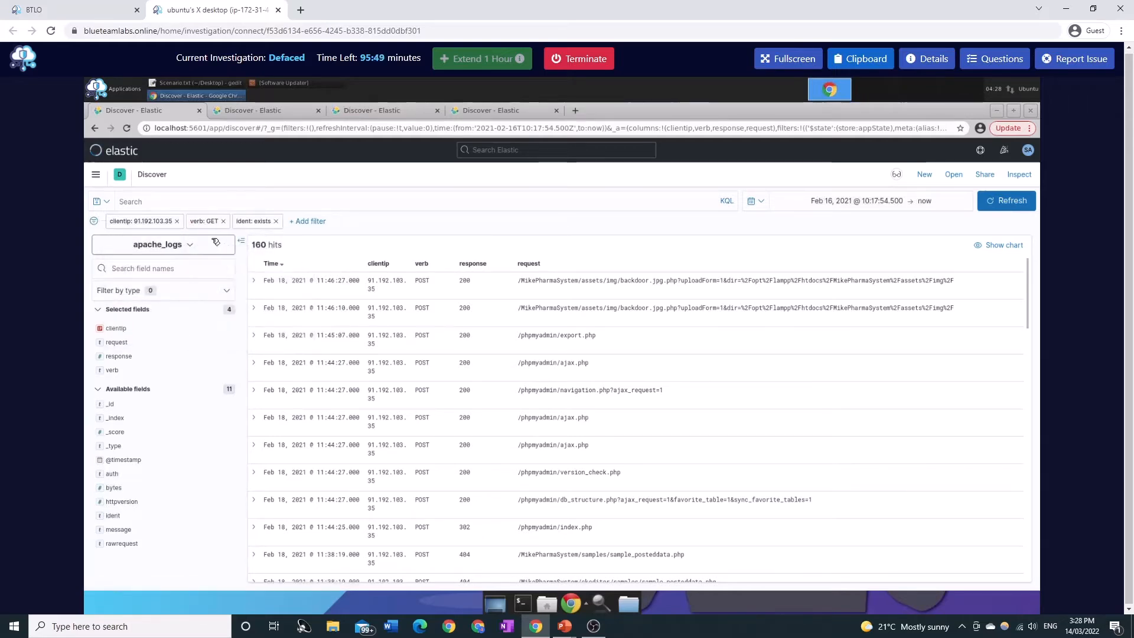
left_click(204, 223)
left_click(233, 288)
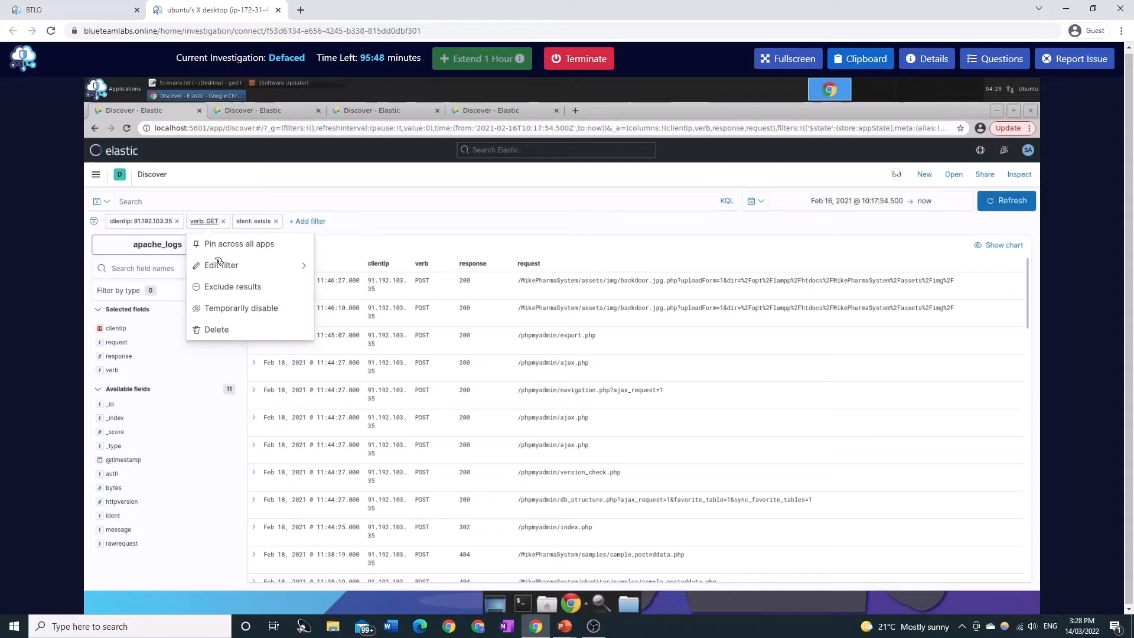
Temporarily disable the NOT verb: GET filter and the ident: exists filter.
left_click(204, 223)
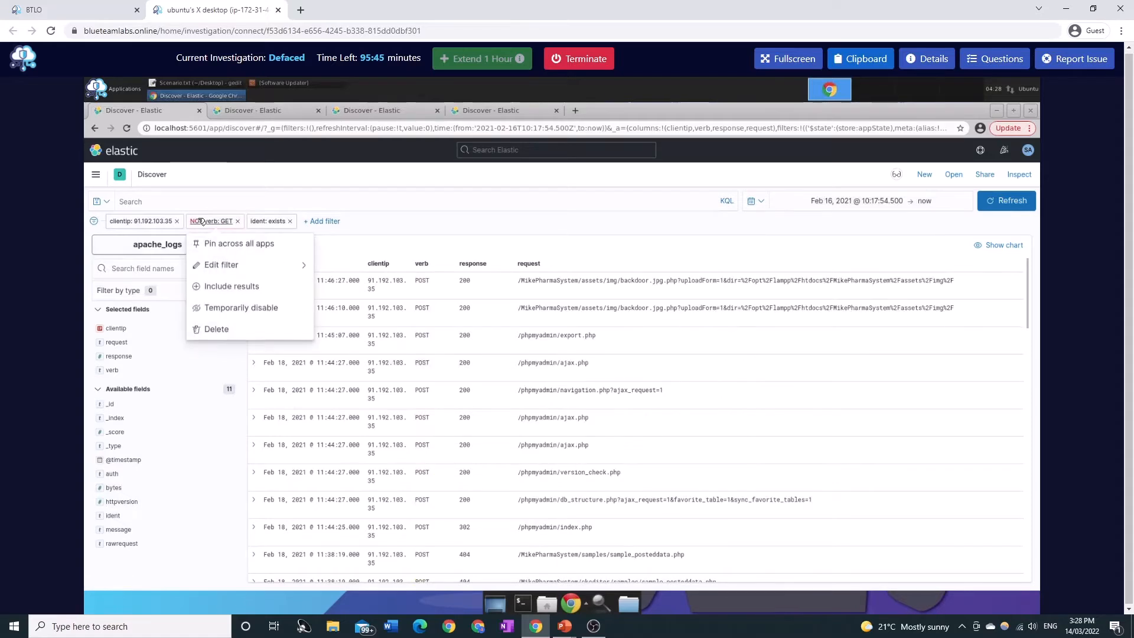
left_click(203, 223)
left_click(203, 223)
left_click(233, 310)
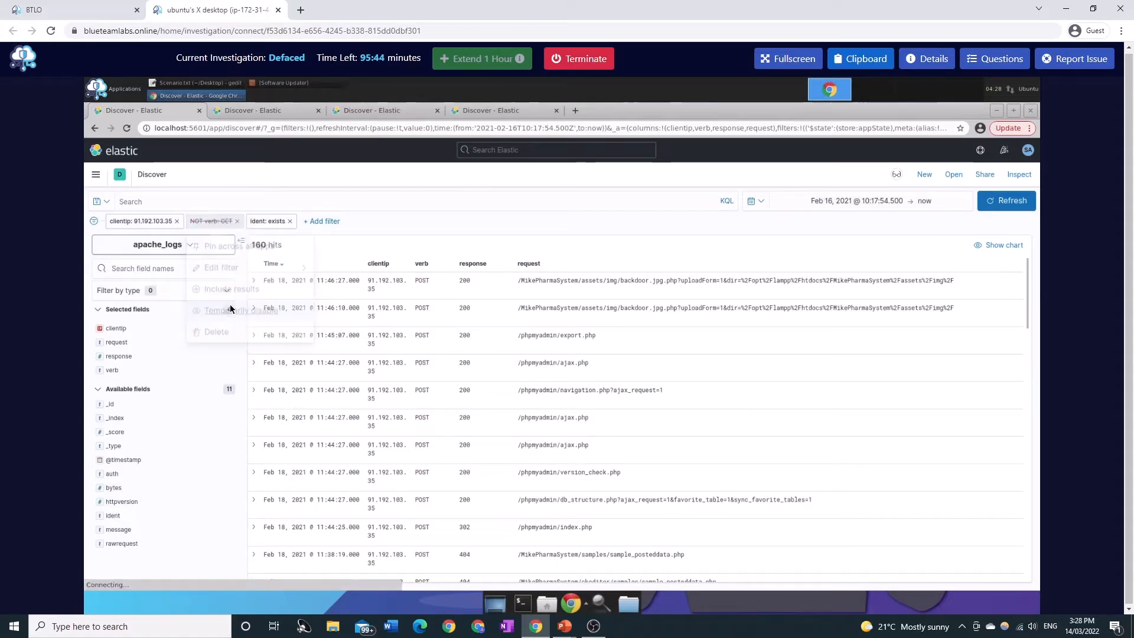
left_click(268, 222)
left_click(302, 307)
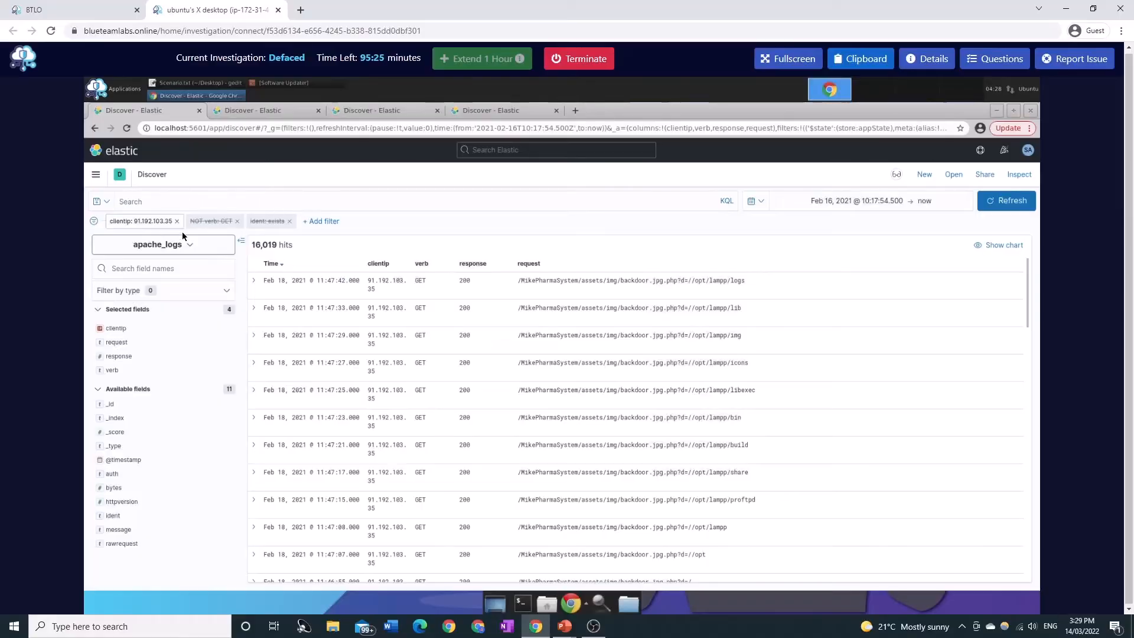
Copy the client IP 91.192.103.35 from the first row and run it as the search query.
double_click(372, 280)
key("ctrl+c")
left_click(271, 199)
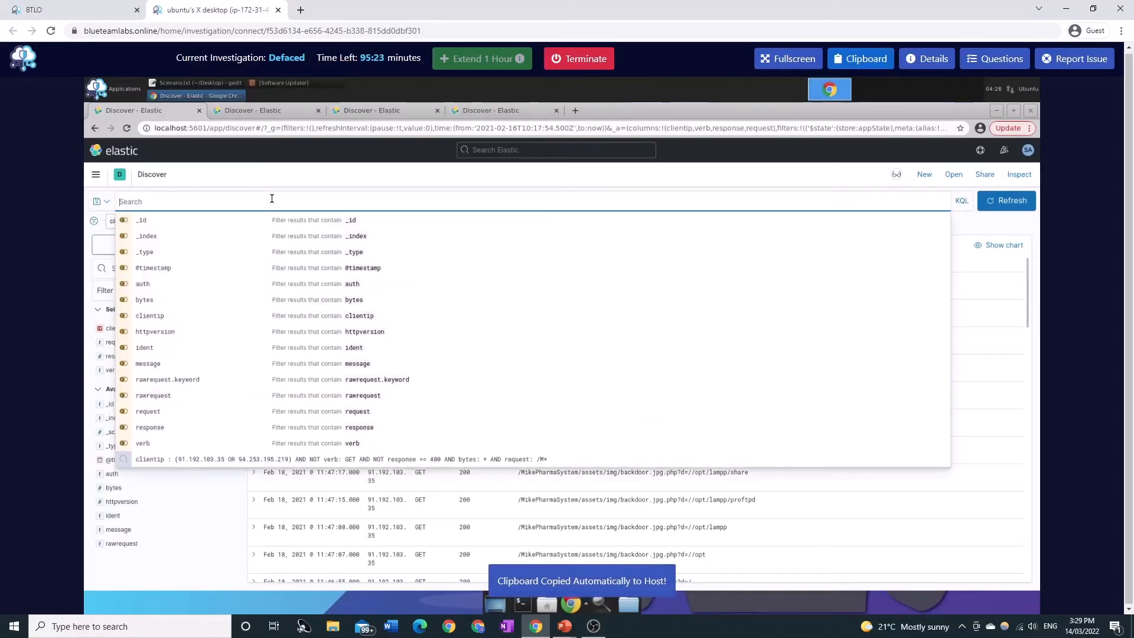
key("ctrl+v")
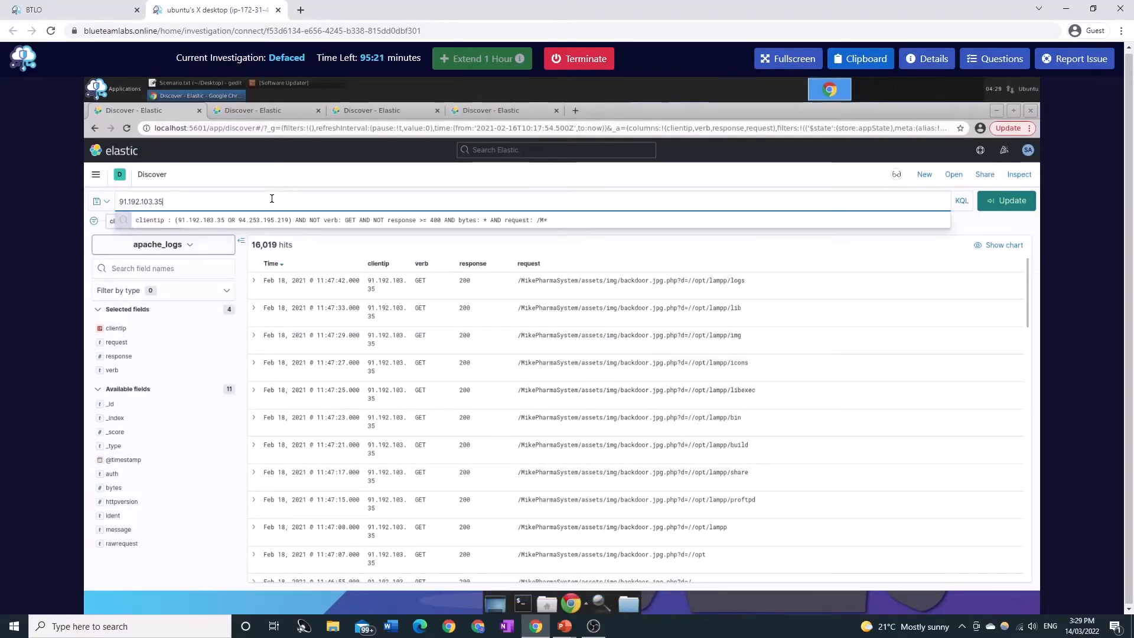
key("Return")
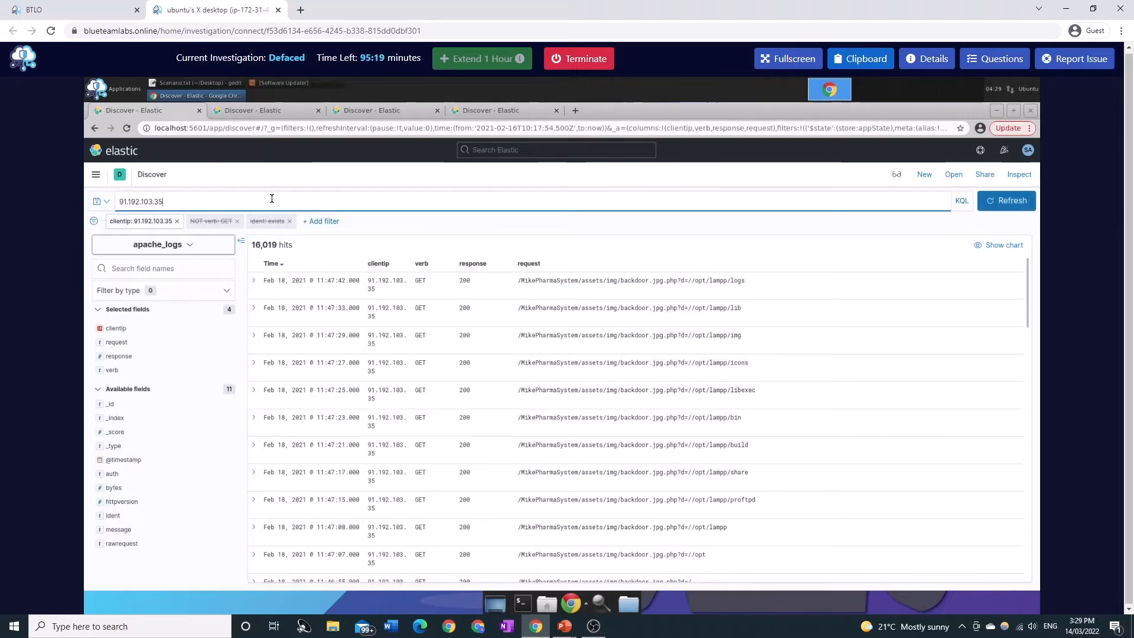
Temporarily disable the clientip filter and refresh the results.
left_click(146, 222)
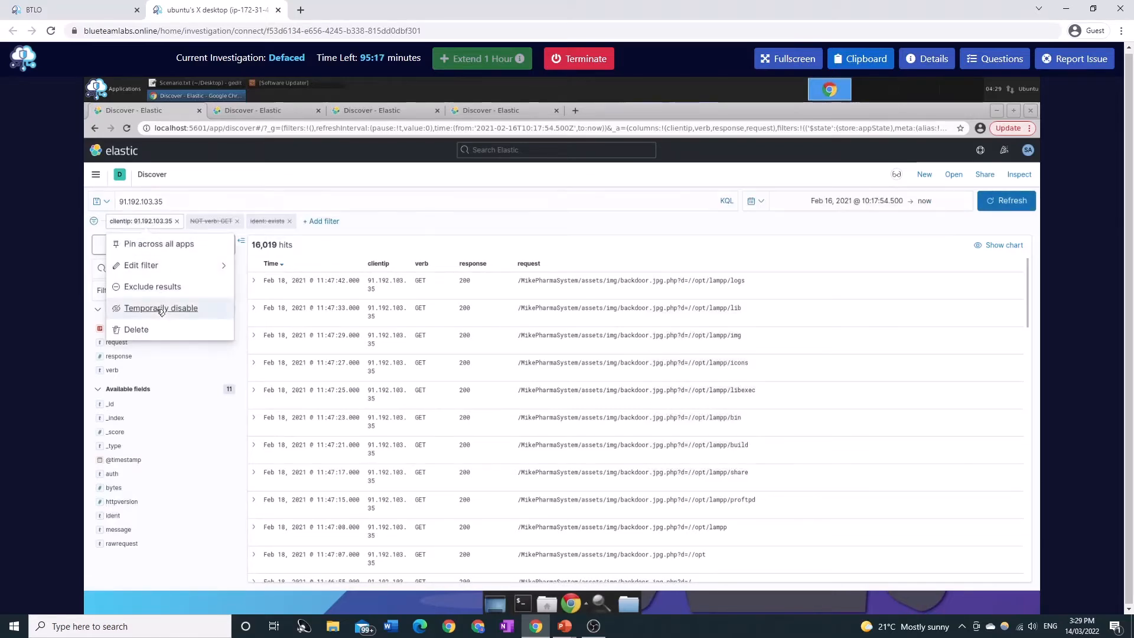
left_click(161, 309)
left_click(1007, 200)
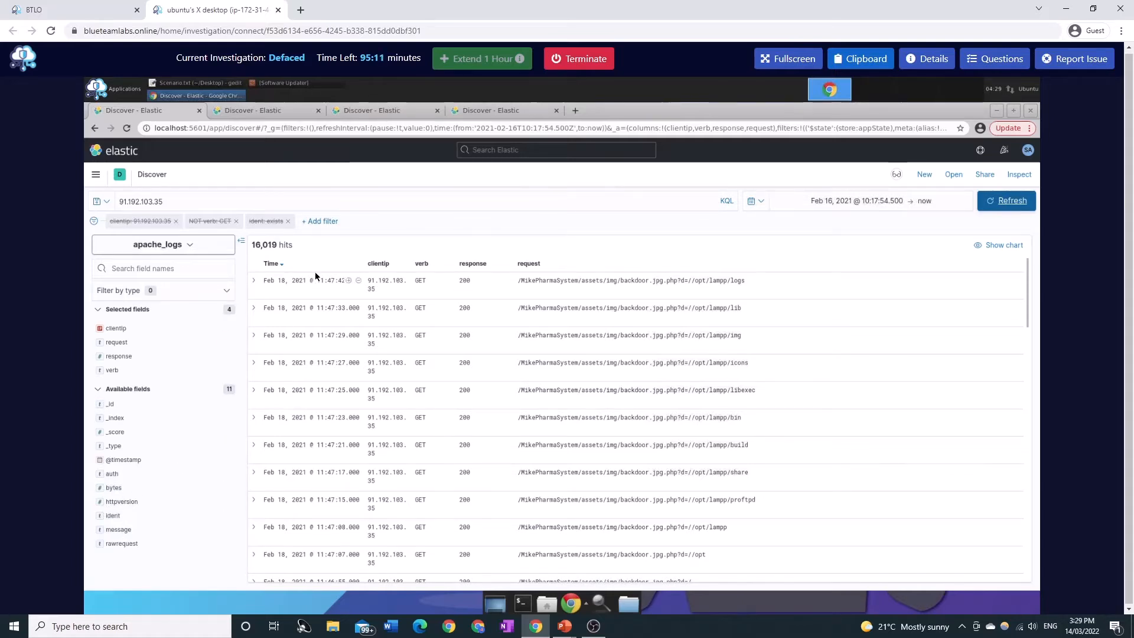
Turn the search into a field query clientip: 91.192.103.35 and run it.
left_click(190, 200)
left_click(215, 188)
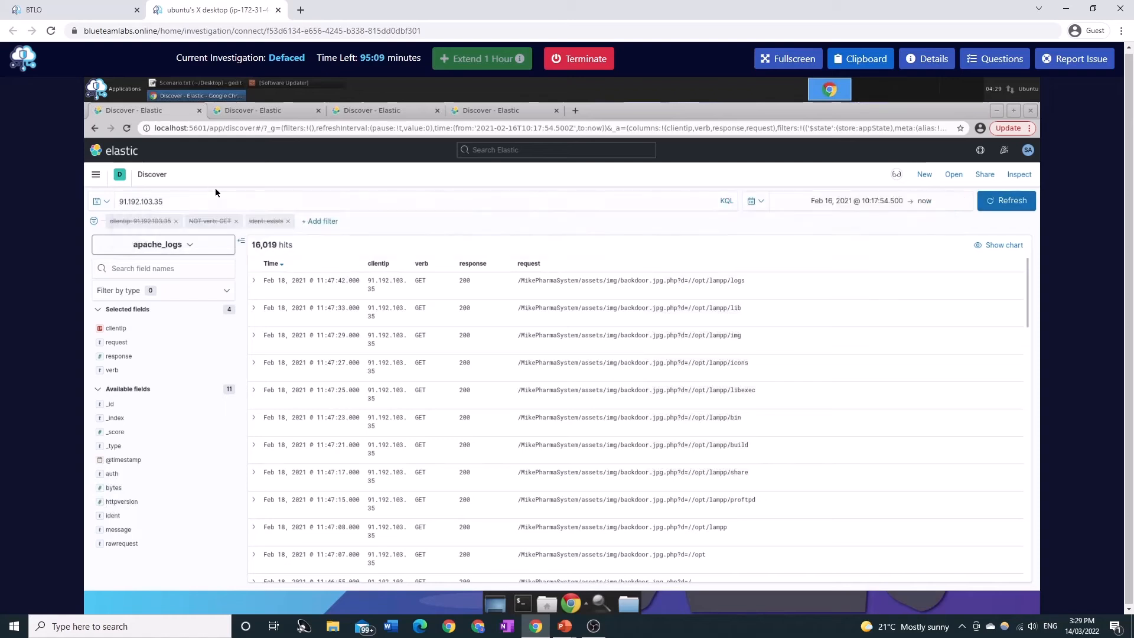
left_click(122, 201)
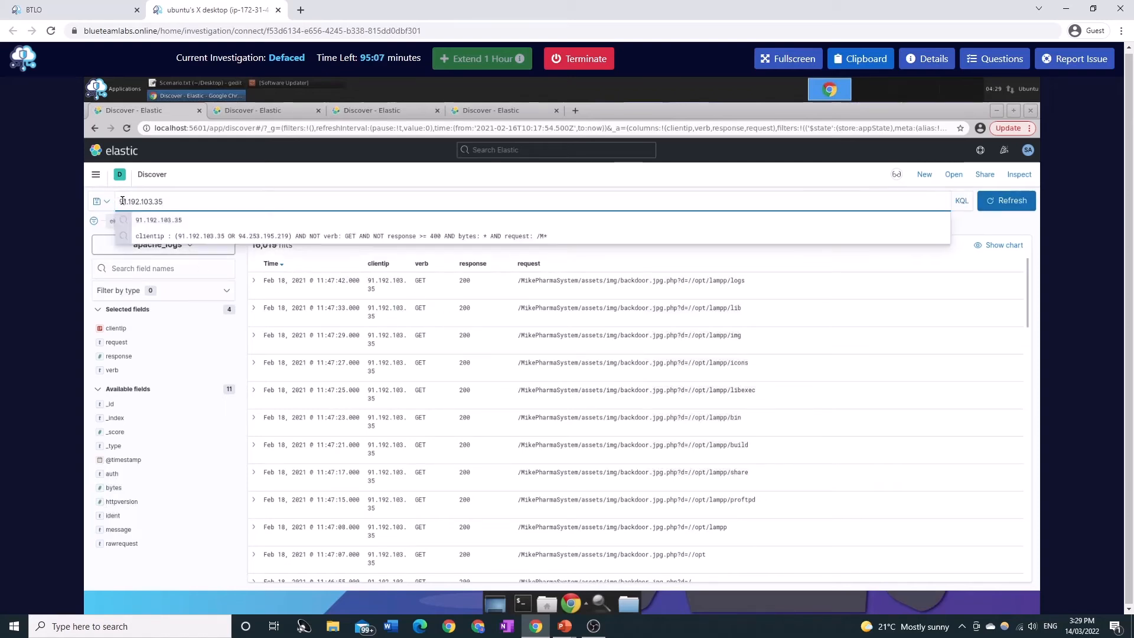
type("client")
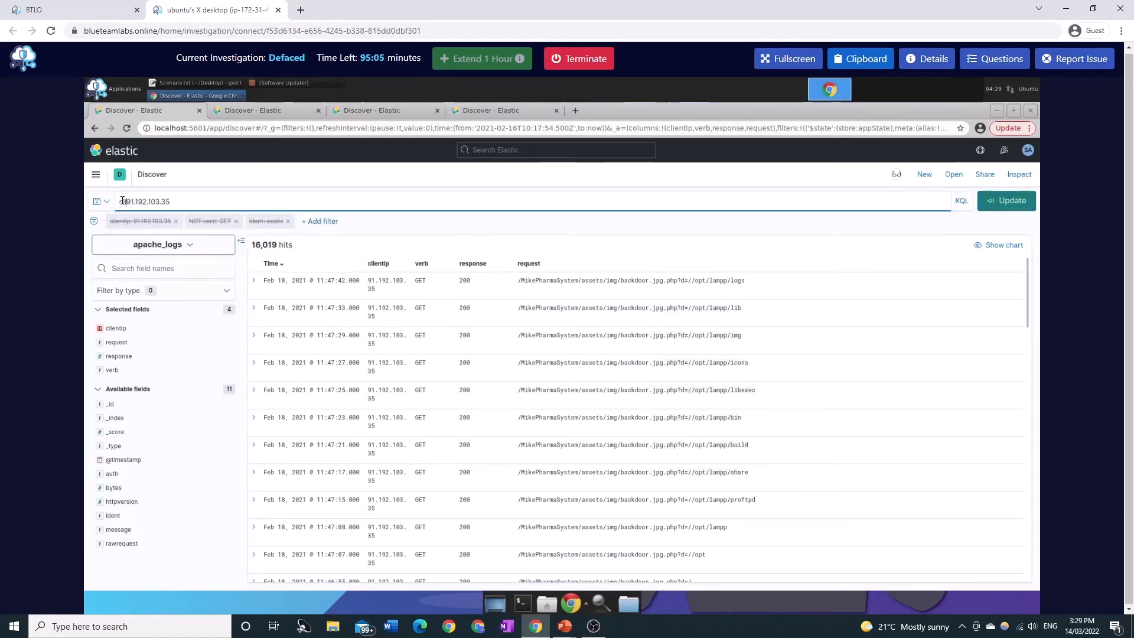
type("ip:")
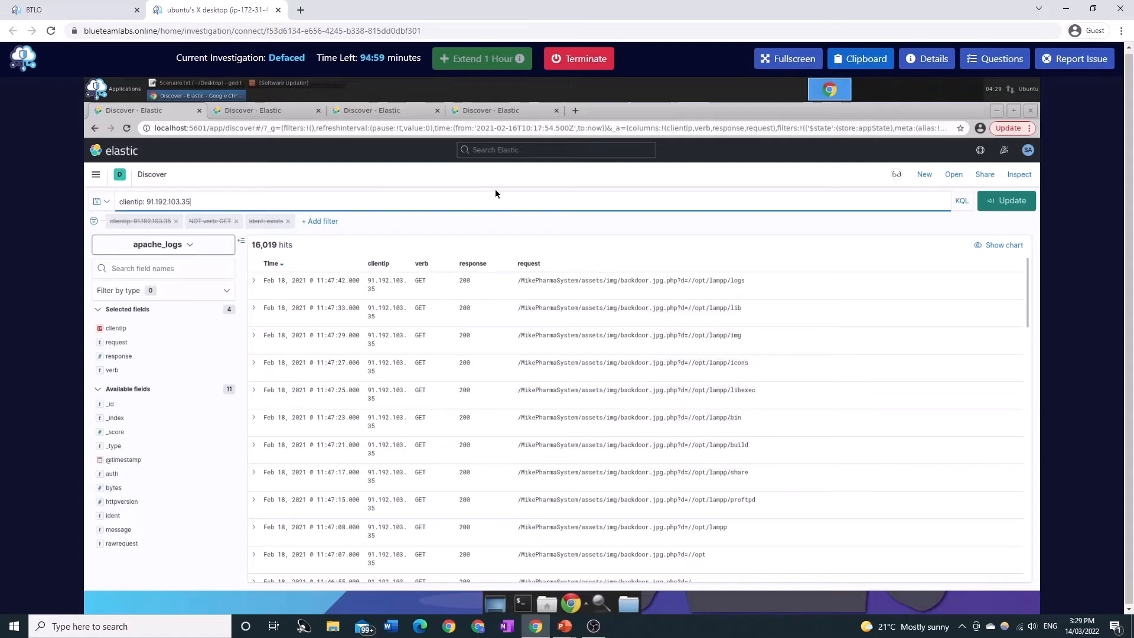
left_click(1004, 202)
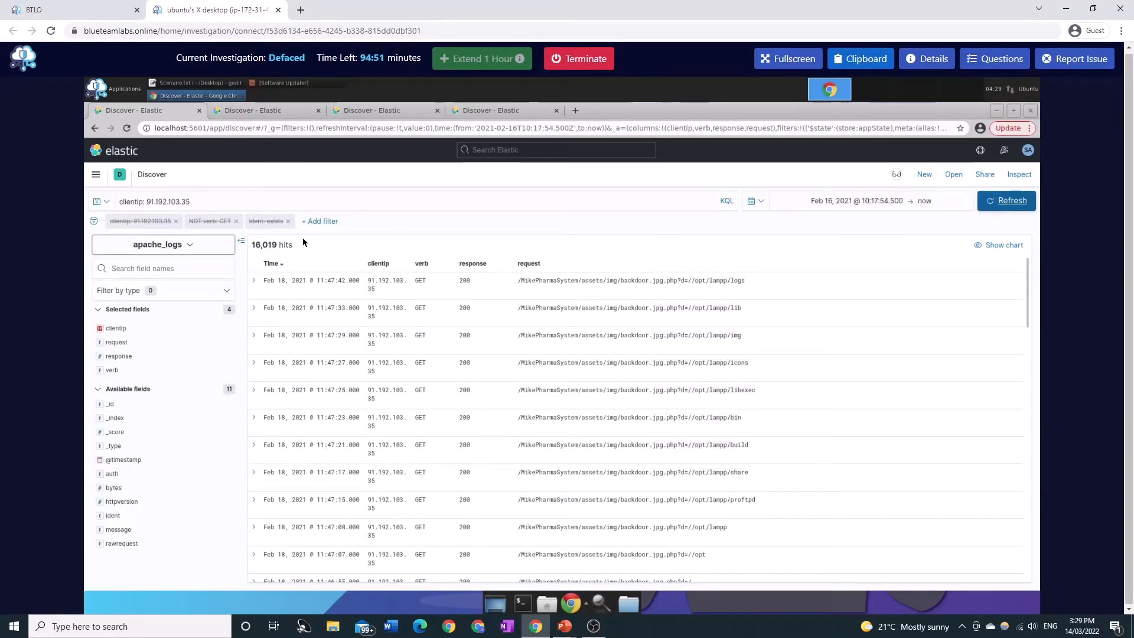
Extend the query with AND verb: P* to show only the IP's POST-style requests, and run it.
left_click(218, 203)
type("AND ")
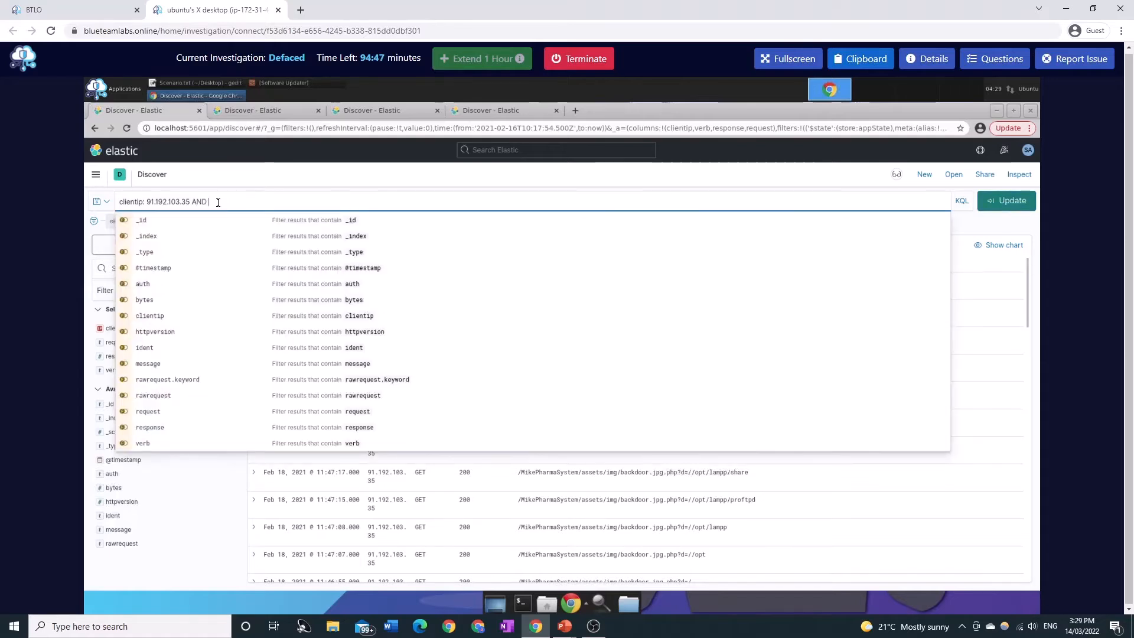
type("verb:")
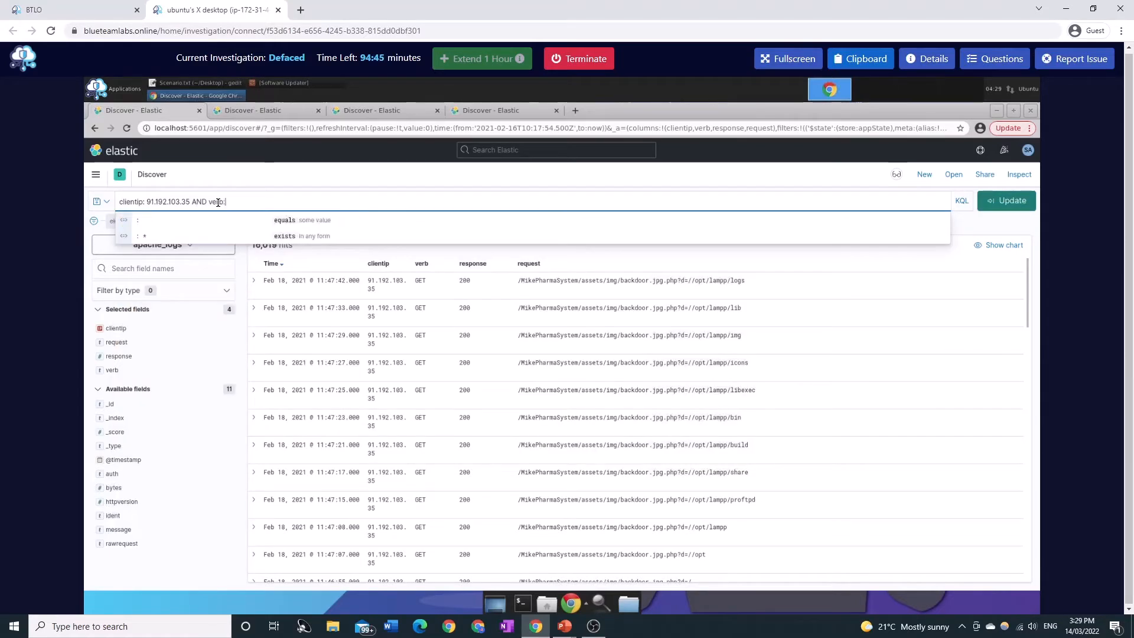
type(" G")
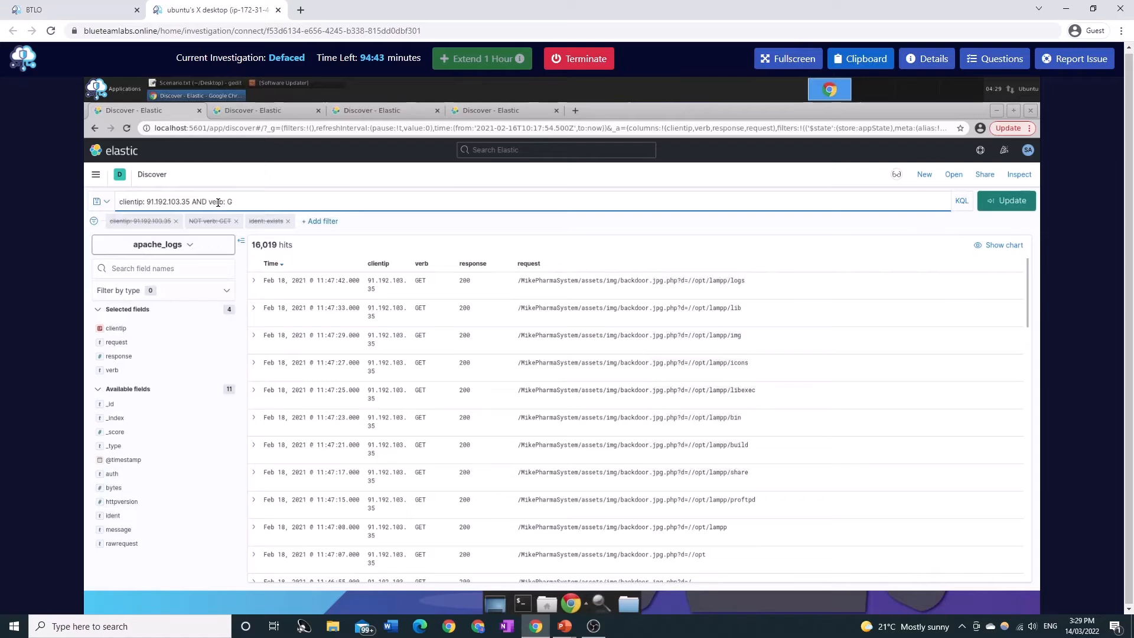
key("BackSpace")
type("P*")
left_click(1008, 205)
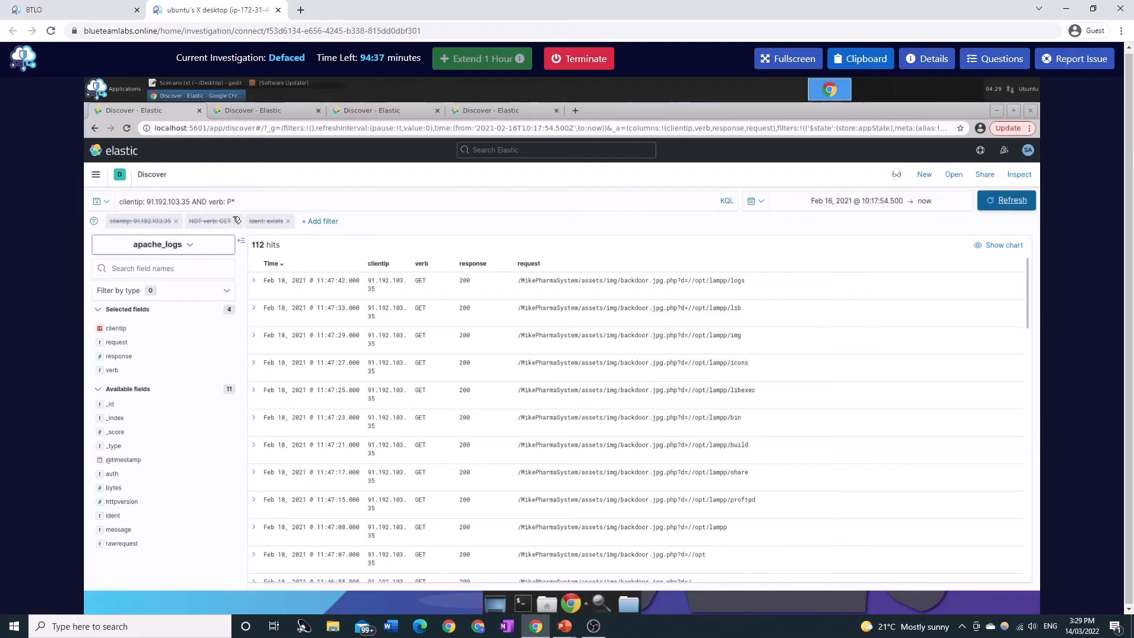
scroll(452, 486, "down", 2)
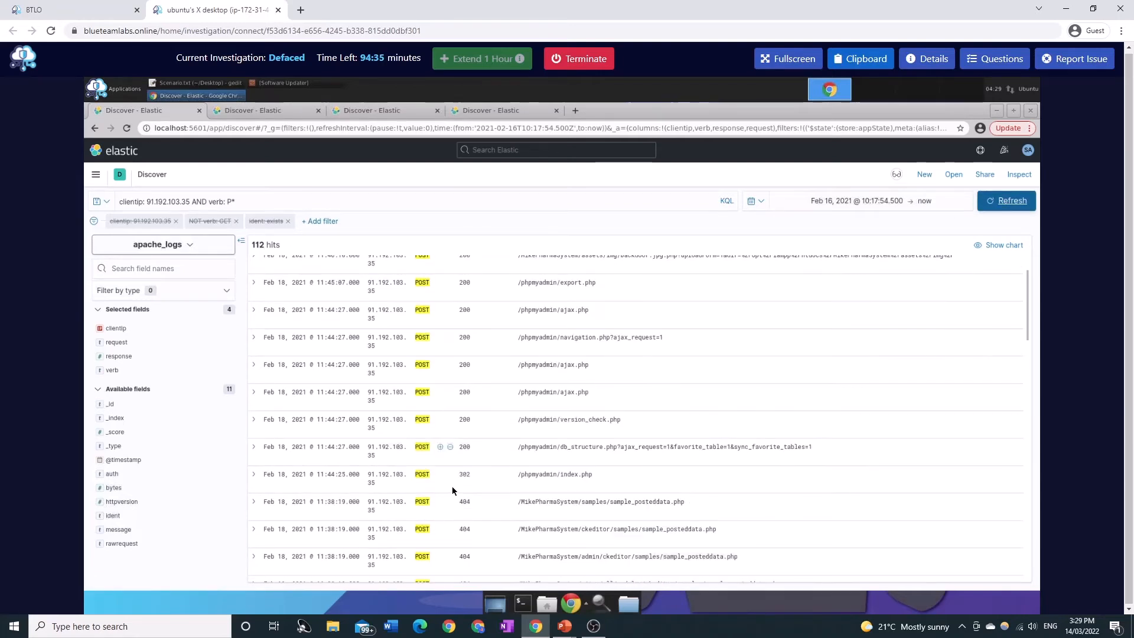
scroll(461, 449, "up", 2)
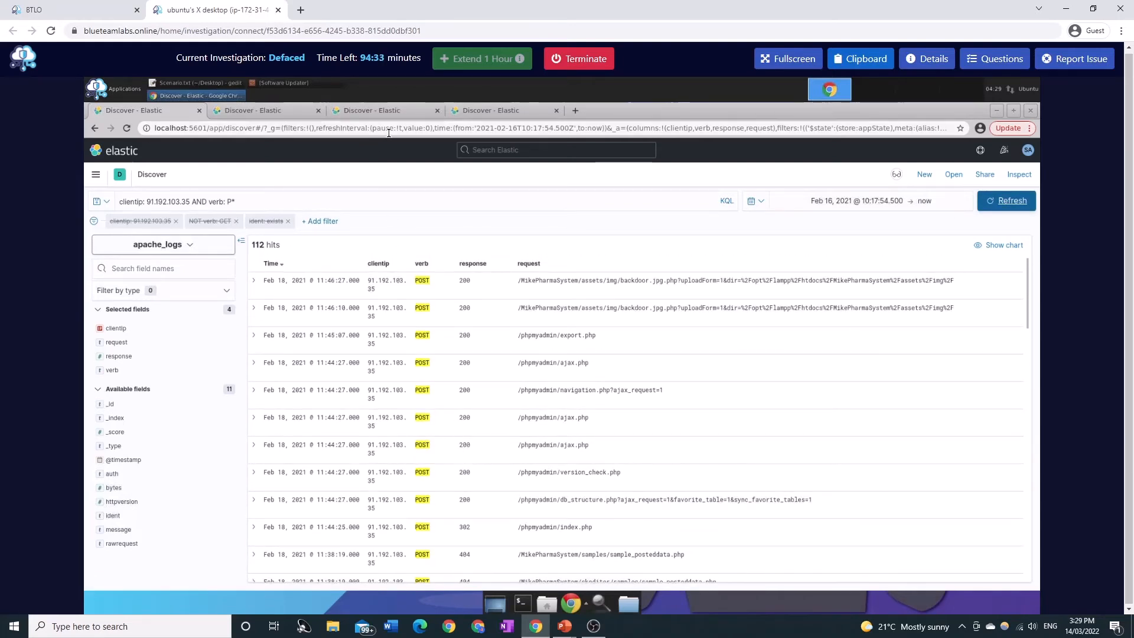
Switch to the fourth Discover tab and examine the clientip OR group and NOT verb: GET parts of its query.
left_click(483, 109)
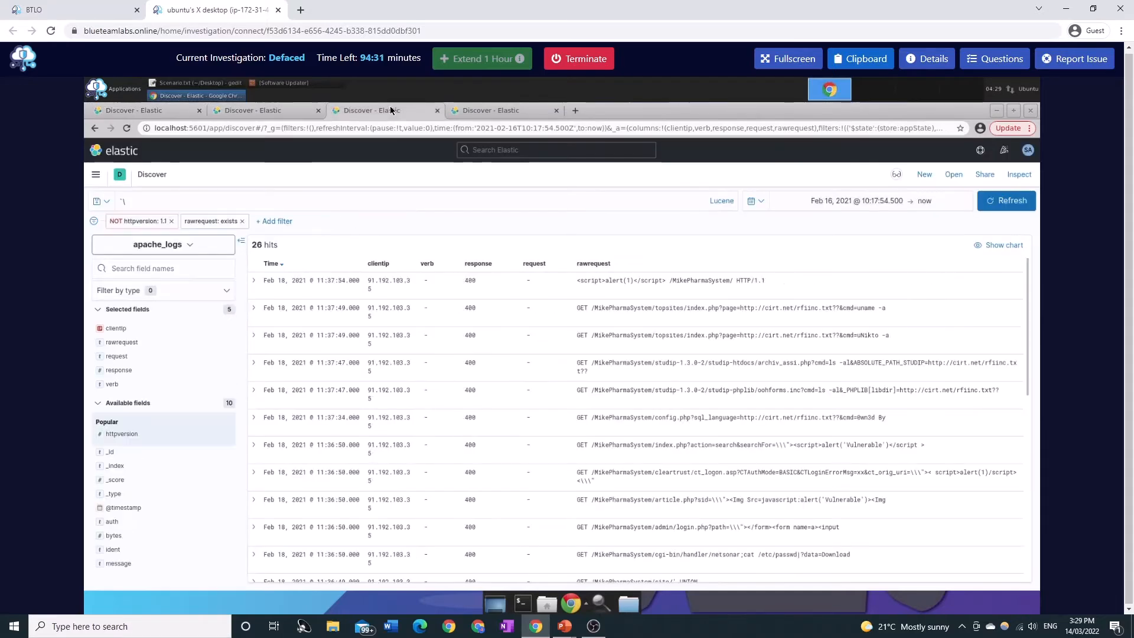
left_click(484, 110)
left_click(633, 247)
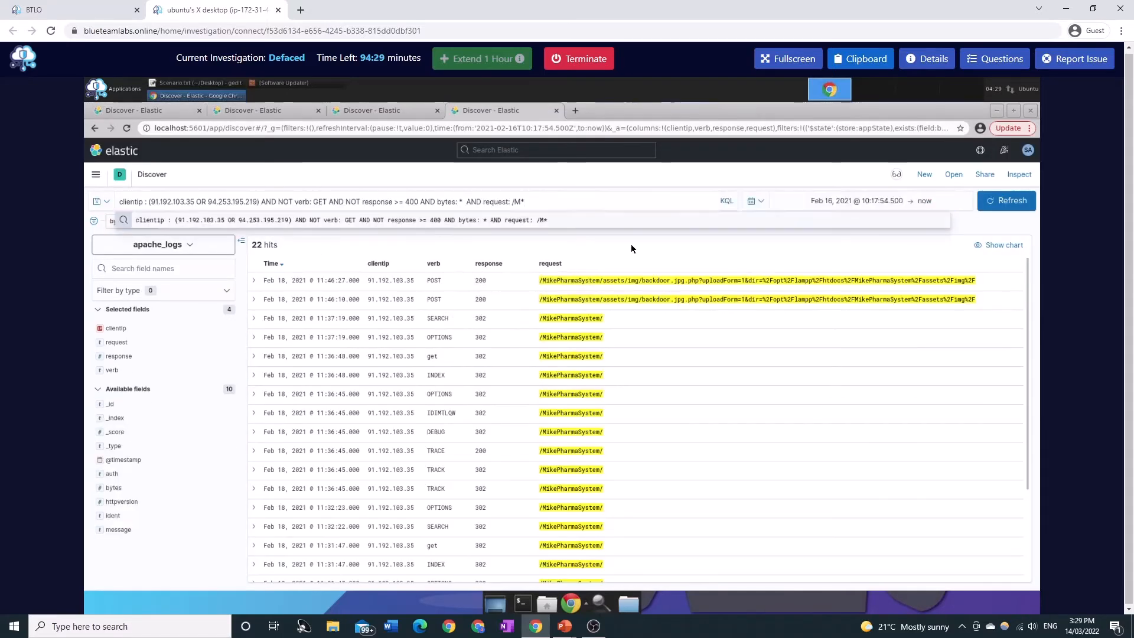
double_click(131, 202)
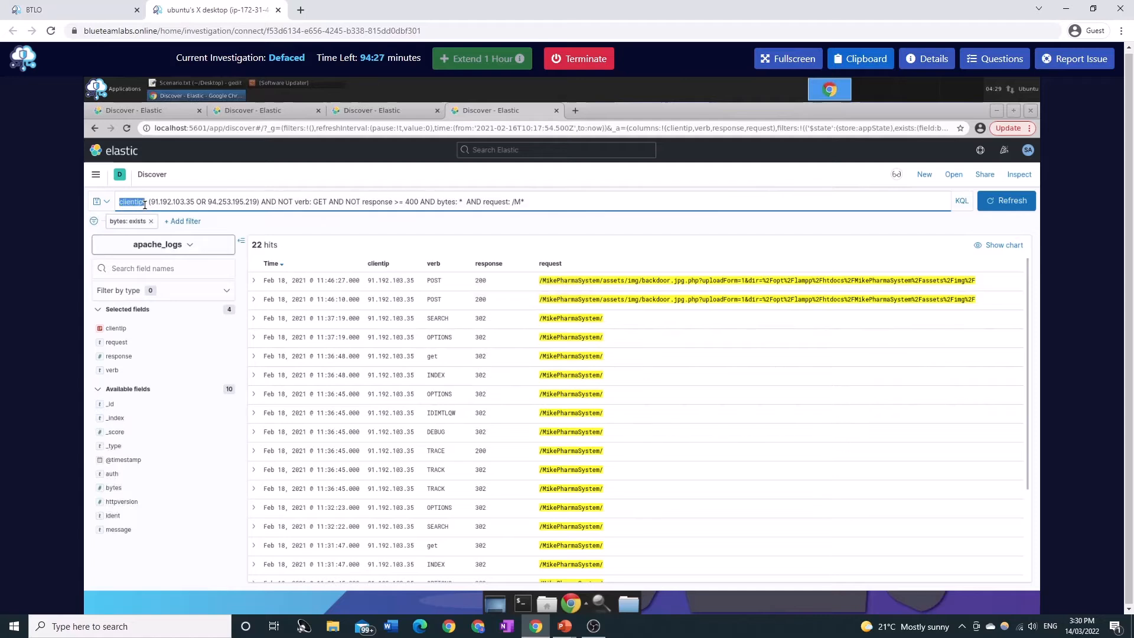
left_click_drag(153, 203, 257, 202)
left_click(175, 201)
left_click(259, 206)
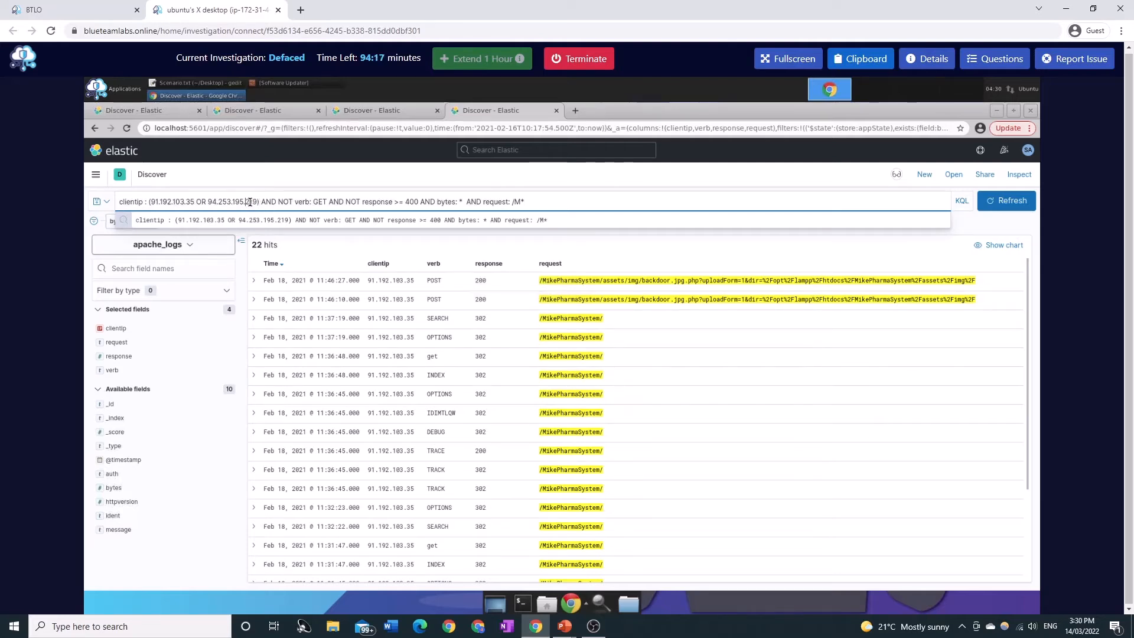
left_click(272, 202)
left_click(322, 203)
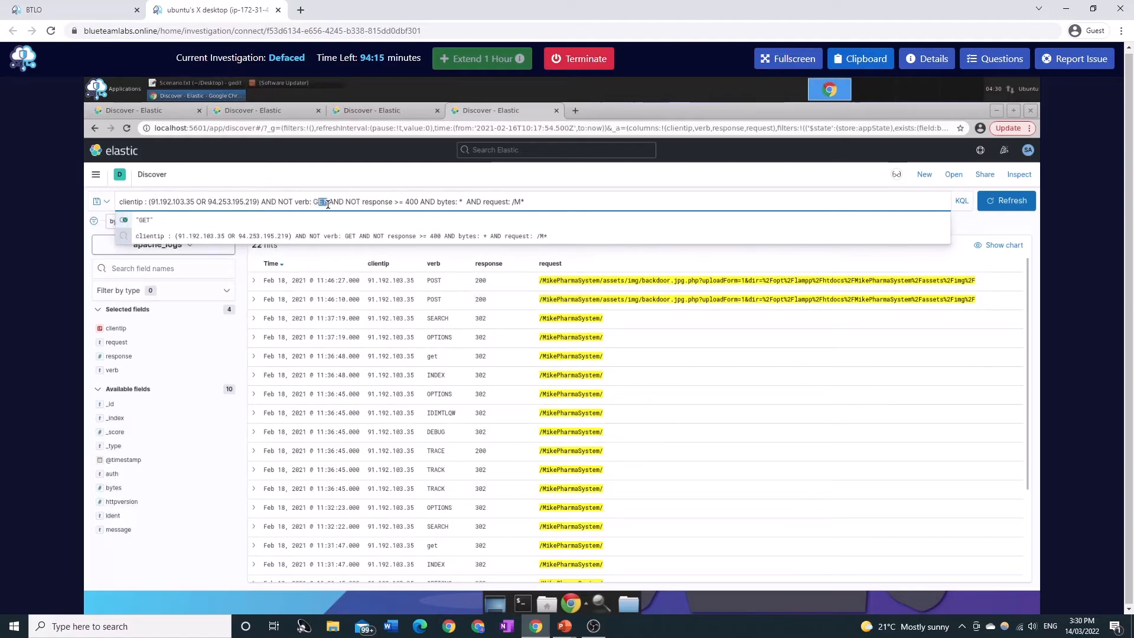
left_click(404, 202)
left_click_drag(405, 202, 419, 202)
left_click(419, 202)
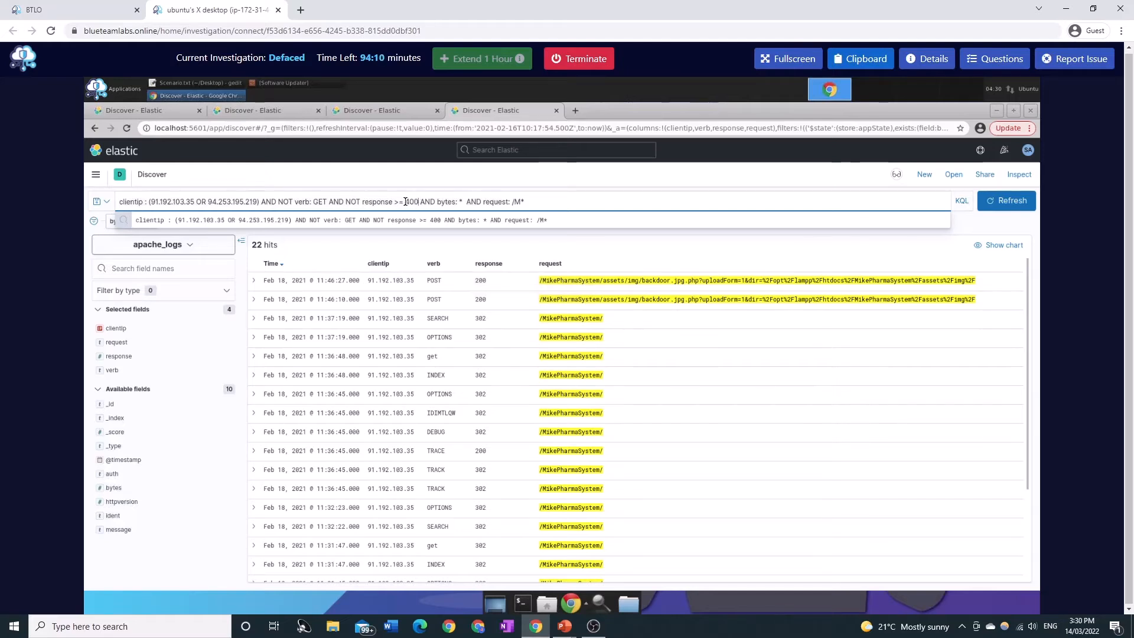
Examine the response >= 400, bytes: * and request: /M* parts of the same query.
left_click_drag(438, 203, 463, 202)
left_click(434, 189)
left_click(463, 202)
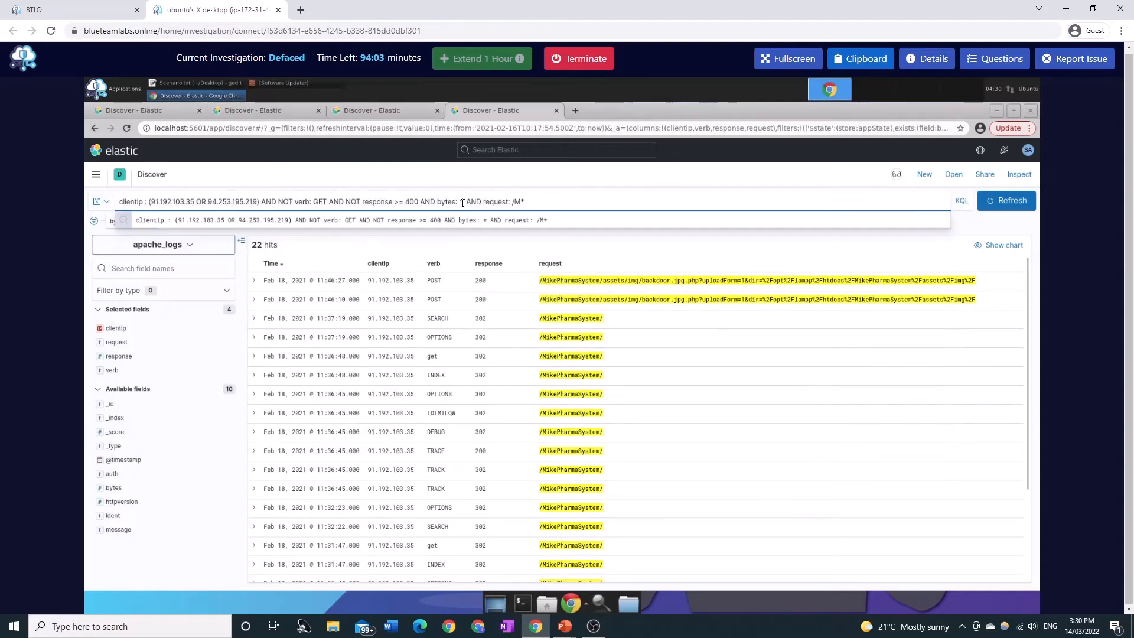
left_click(460, 186)
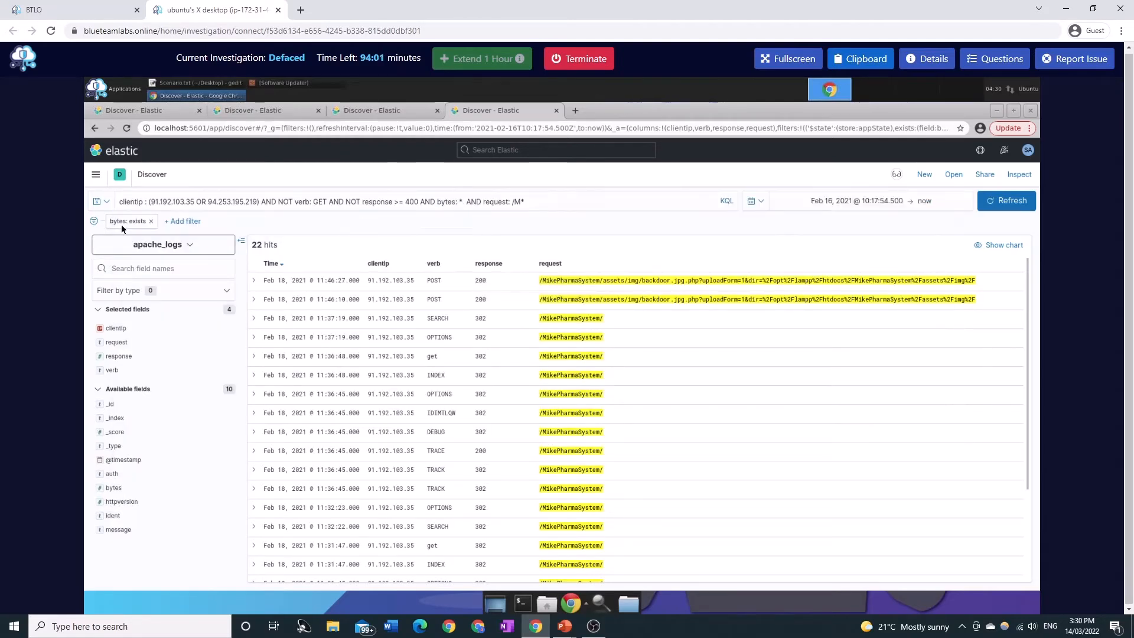
left_click(463, 202)
key("shift+End")
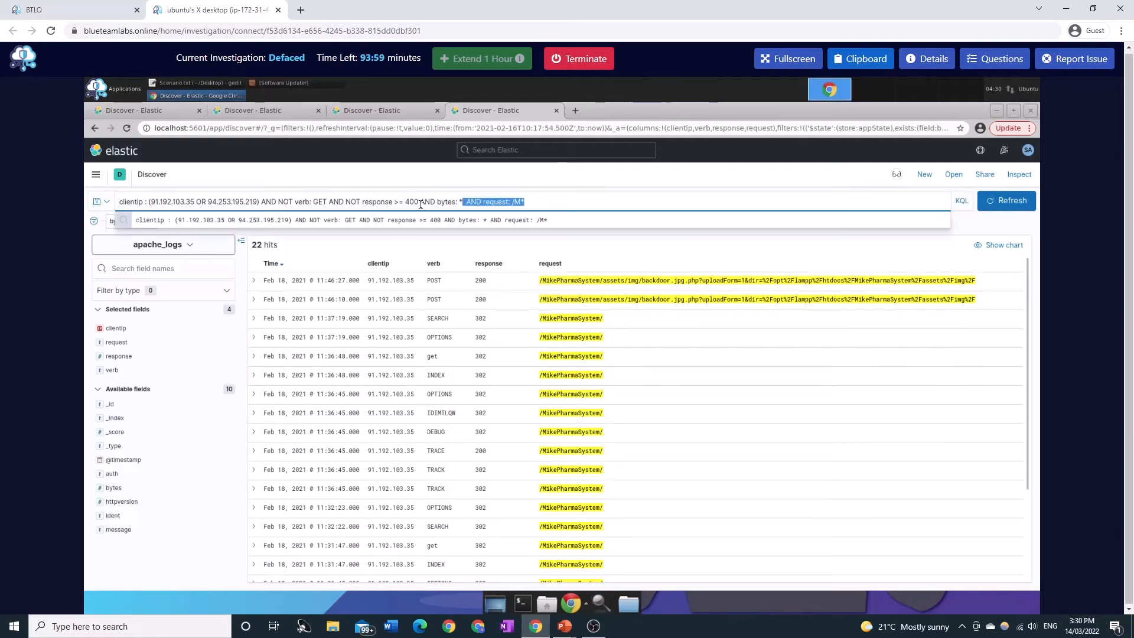
left_click(108, 223)
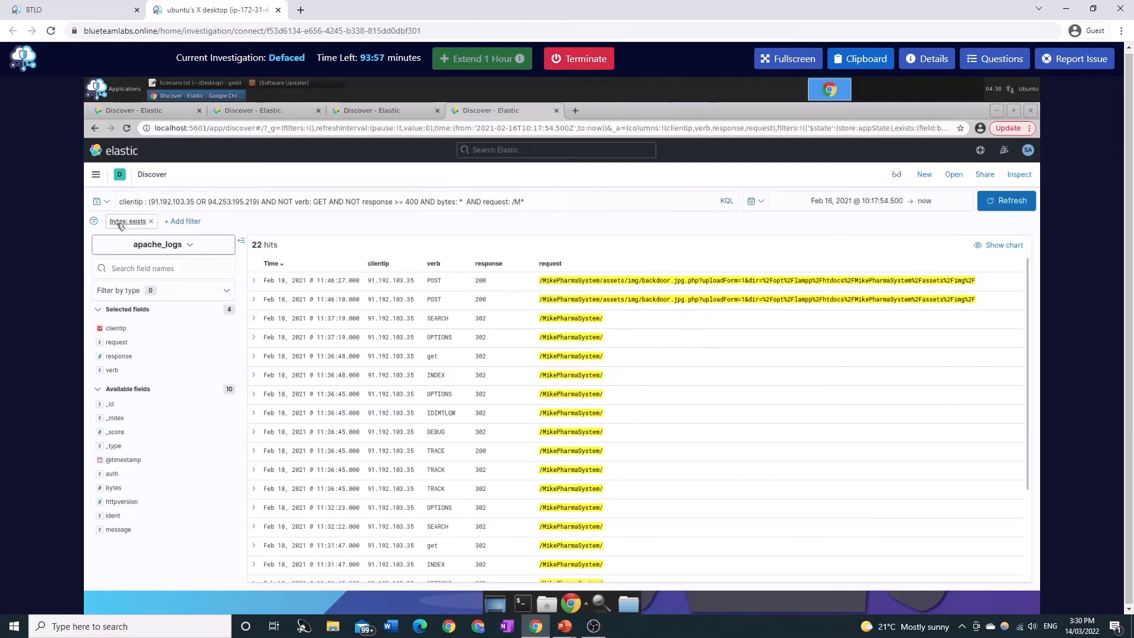
left_click_drag(437, 202, 529, 202)
left_click(539, 202)
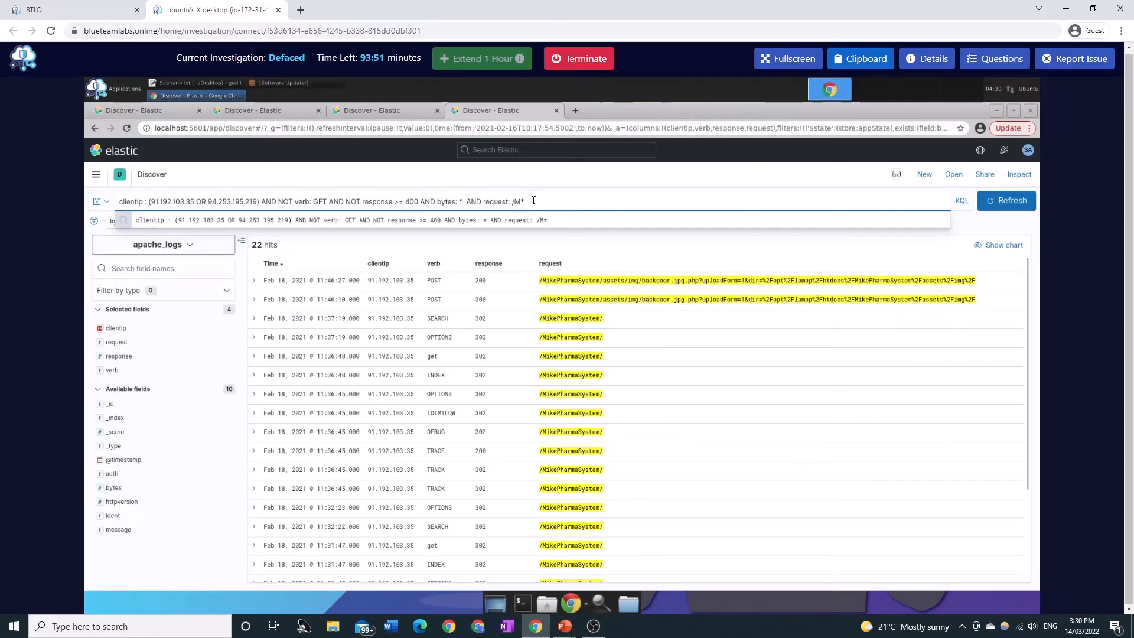
left_click(590, 367)
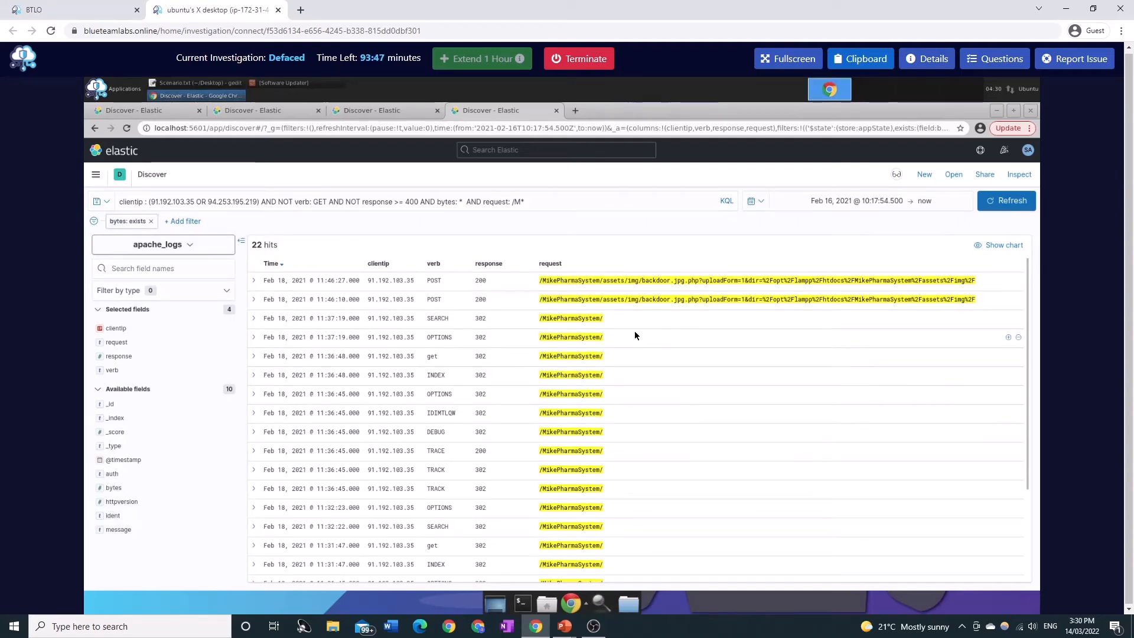
Switch to the slide presentation about using the search bar.
key("alt+Tab")
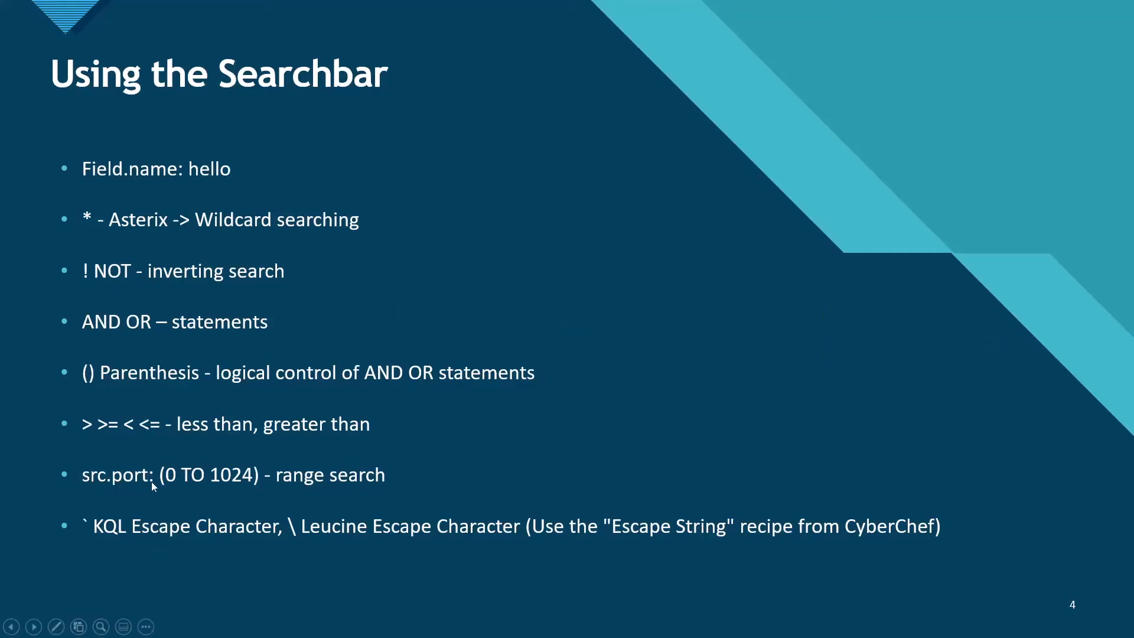